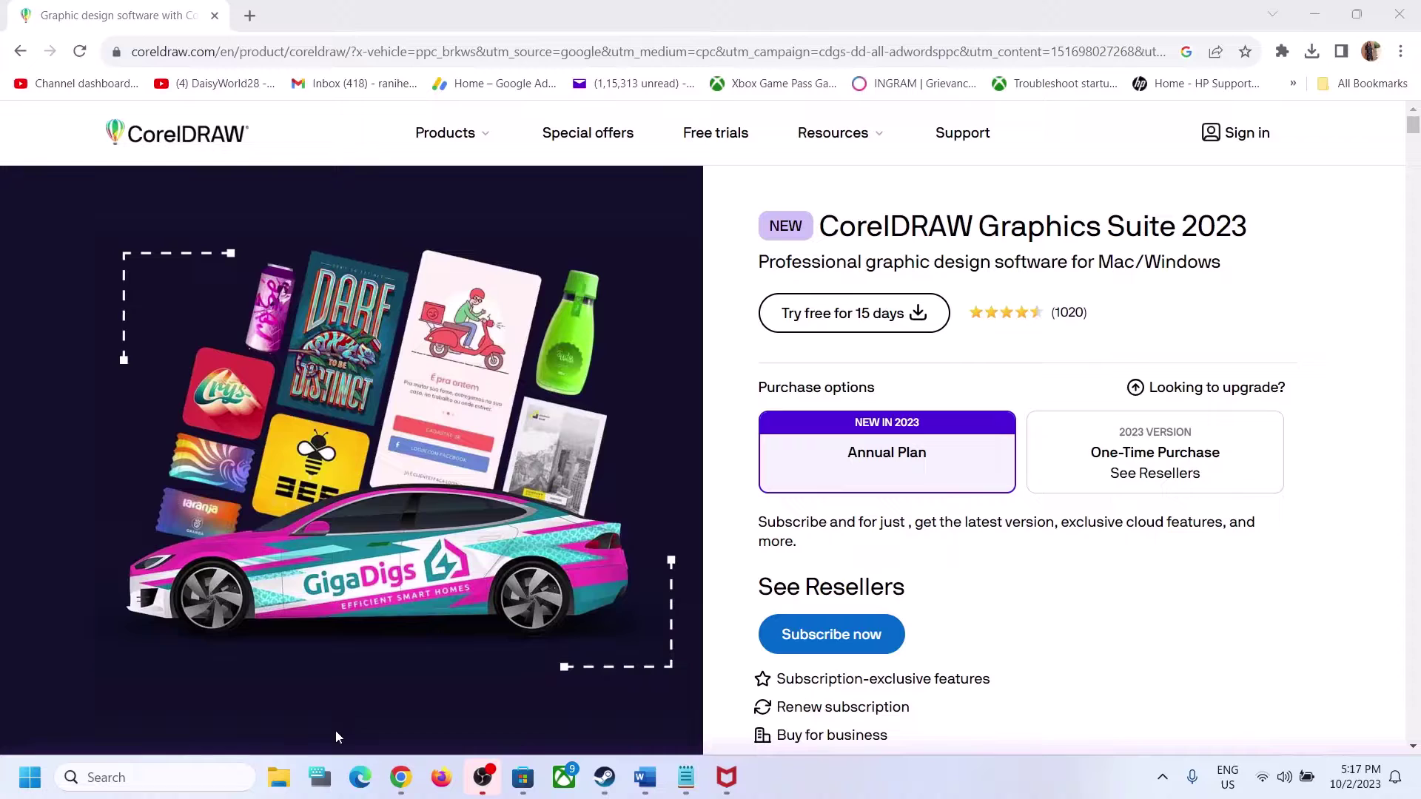
# Step: Open the Downloads folder in File Explorer and select the CorelDRAW_Graphics_Suite_22H1 installer
pyautogui.click(279, 777)
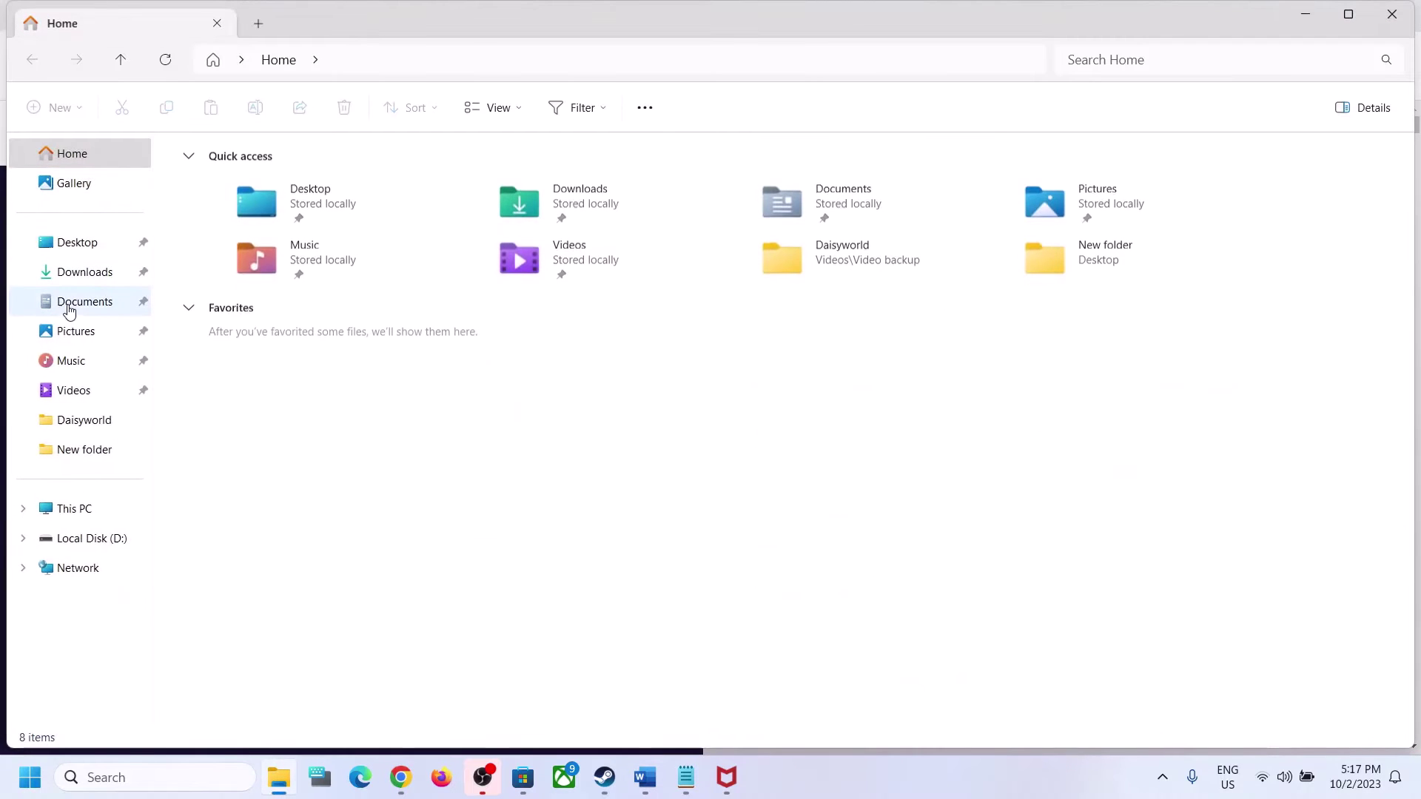
pyautogui.click(50, 275)
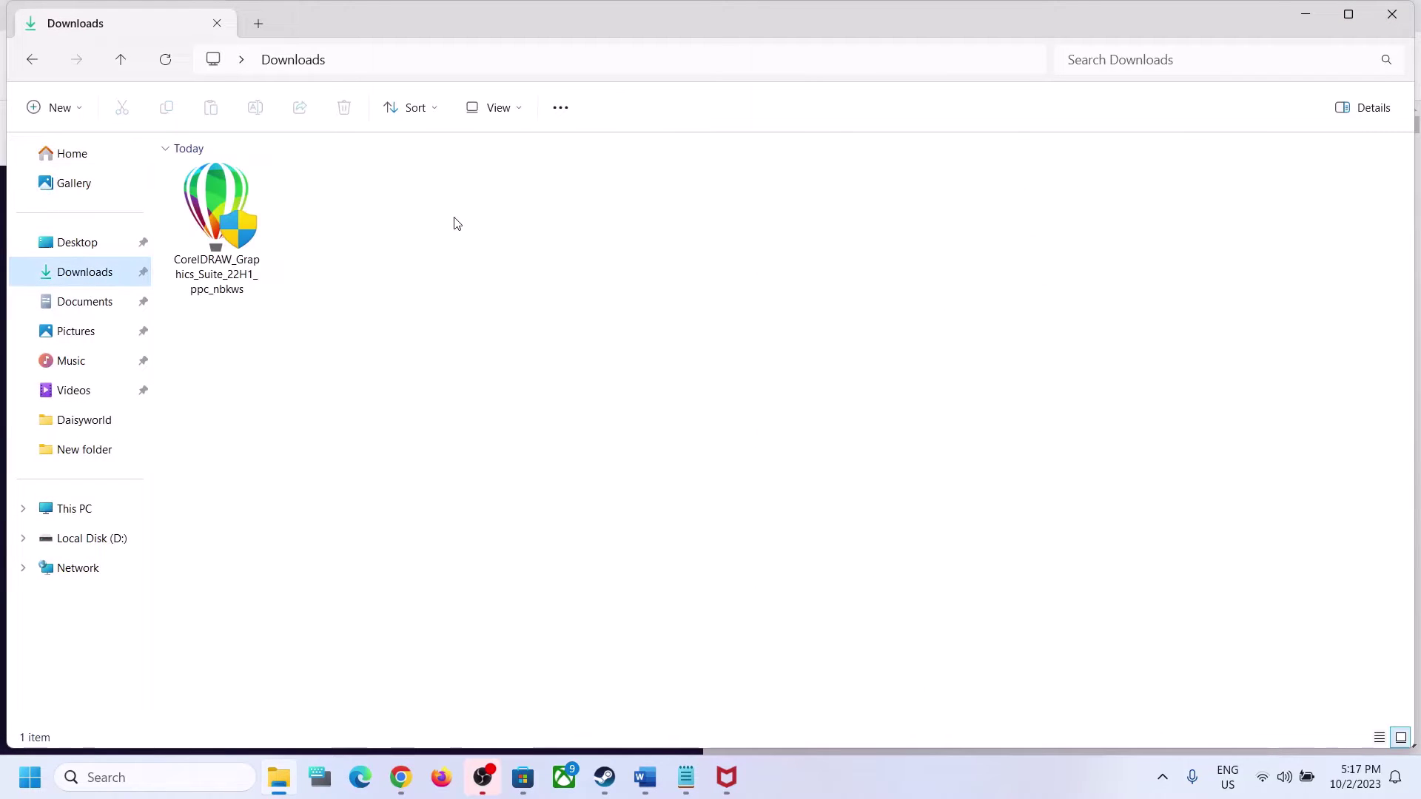
pyautogui.click(214, 255)
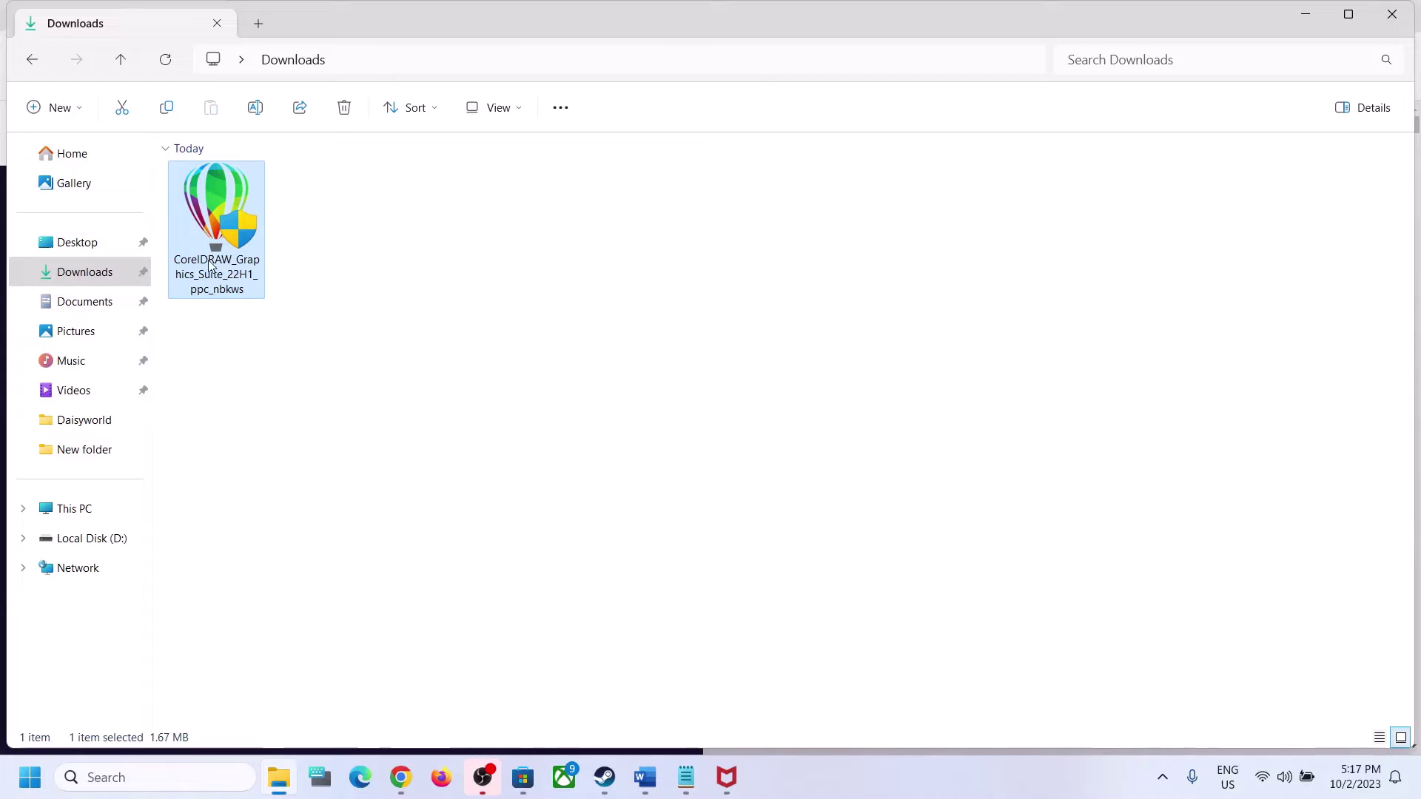
# Step: View the installer's context actions, dismiss them, and reveal the hidden tray icons
pyautogui.rightClick(226, 257)
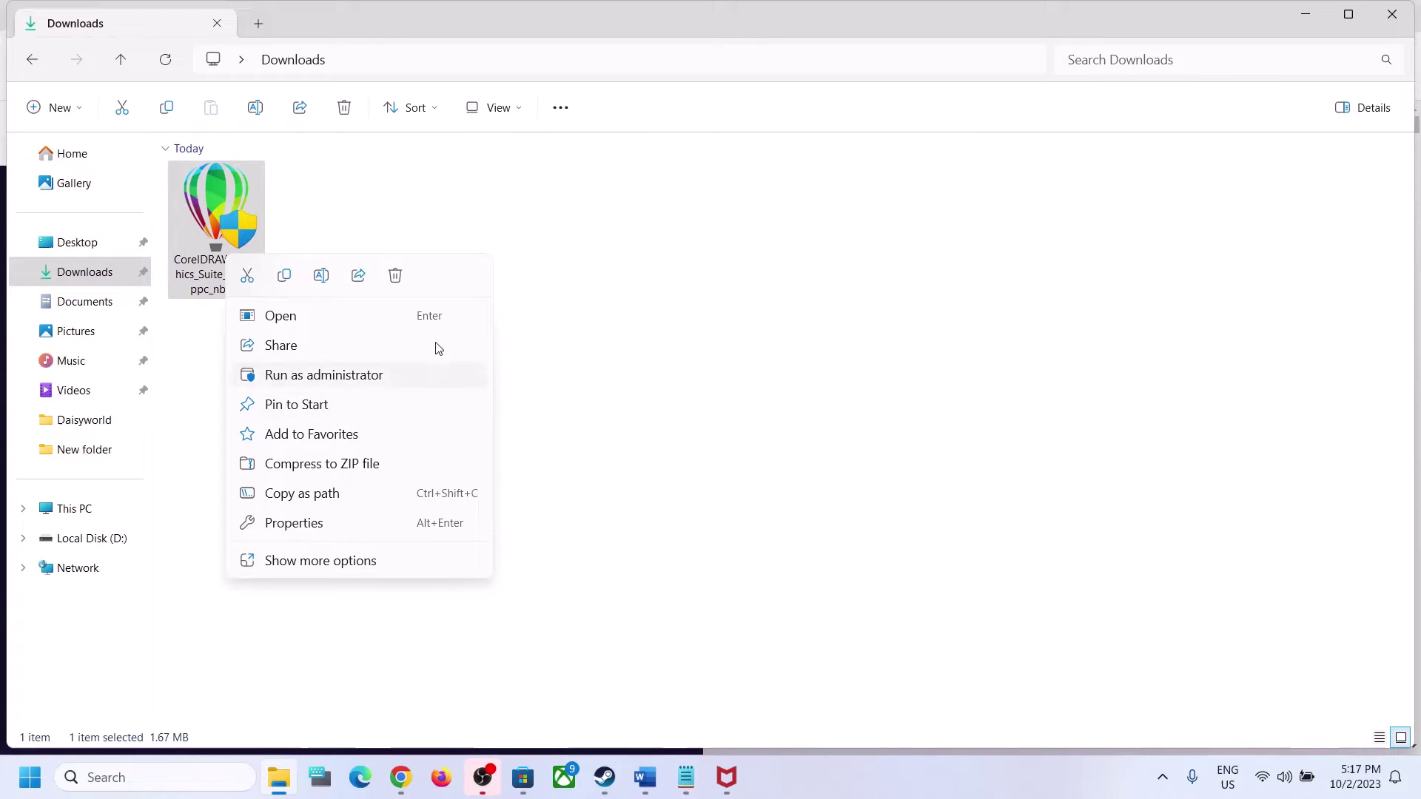
pyautogui.click(1138, 376)
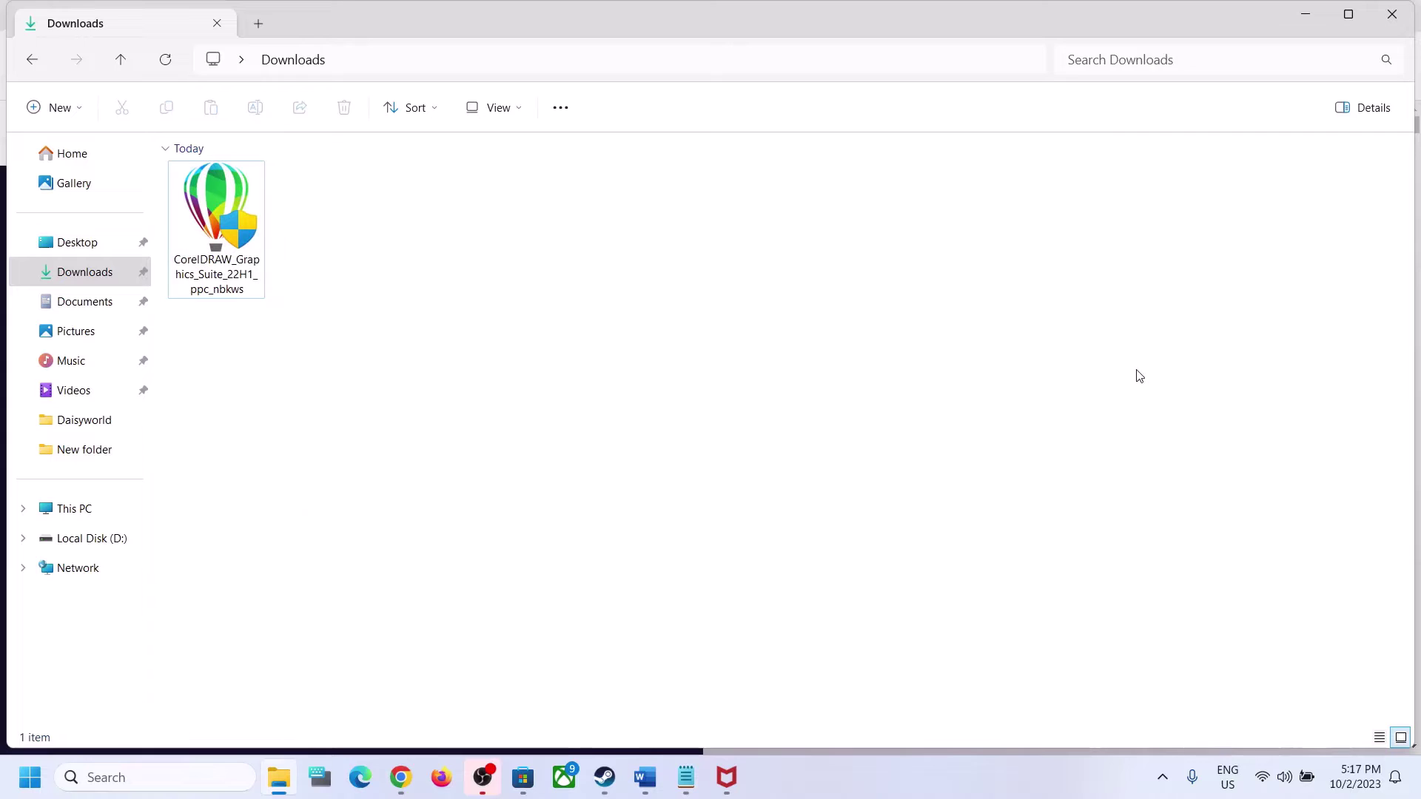
pyautogui.click(1163, 779)
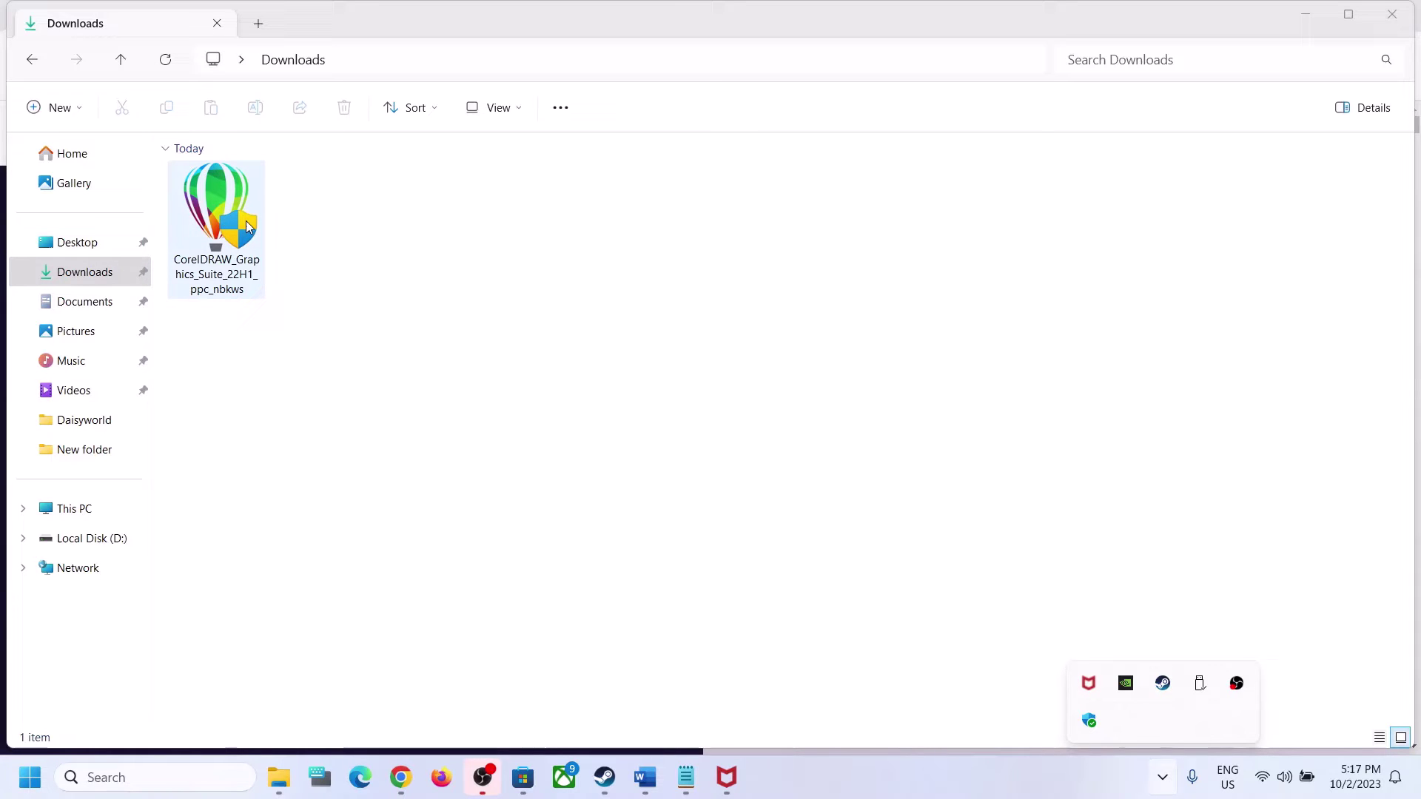
# Step: Open McAfee from the tray and turn off Real-Time Scanning for 30 minutes
pyautogui.rightClick(1090, 684)
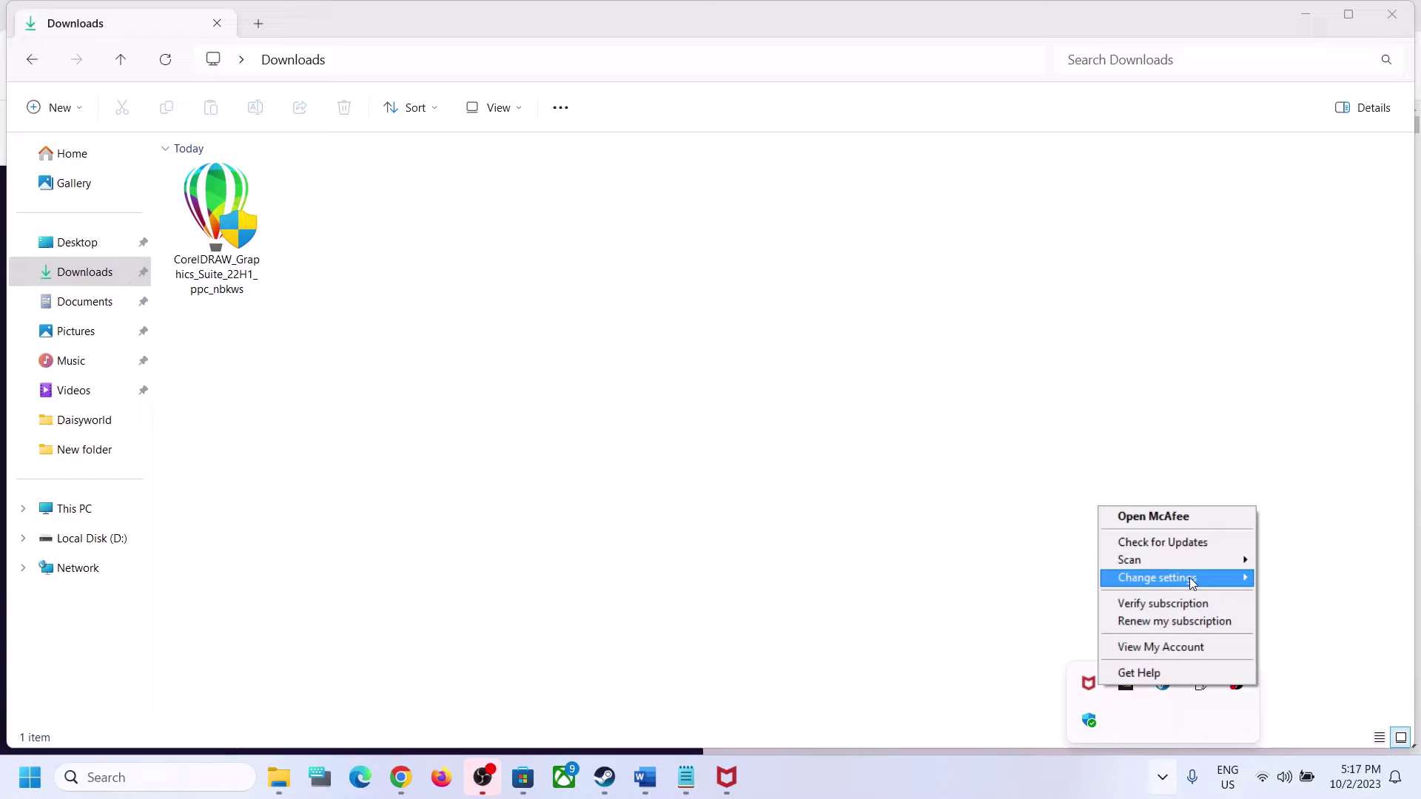
pyautogui.click(1166, 517)
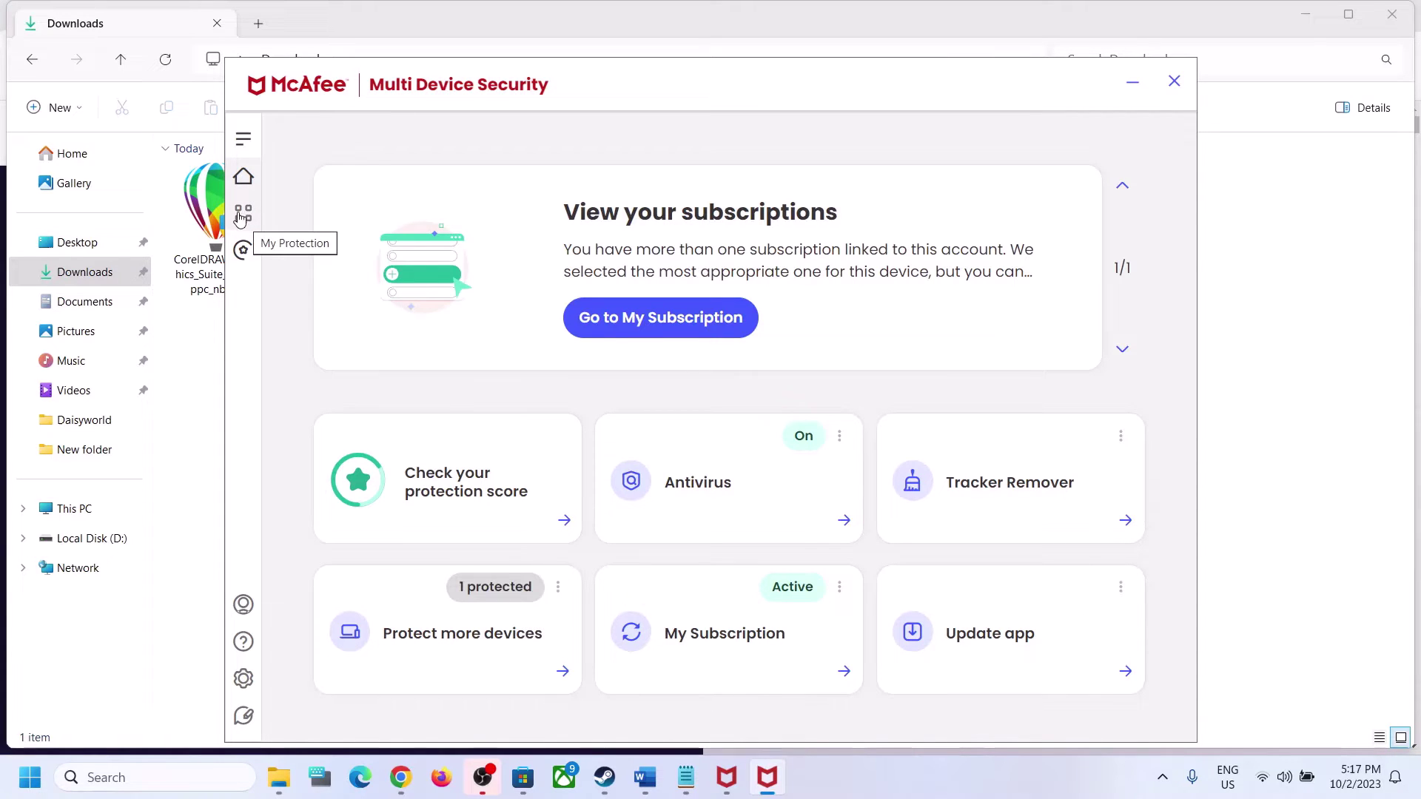
pyautogui.click(242, 215)
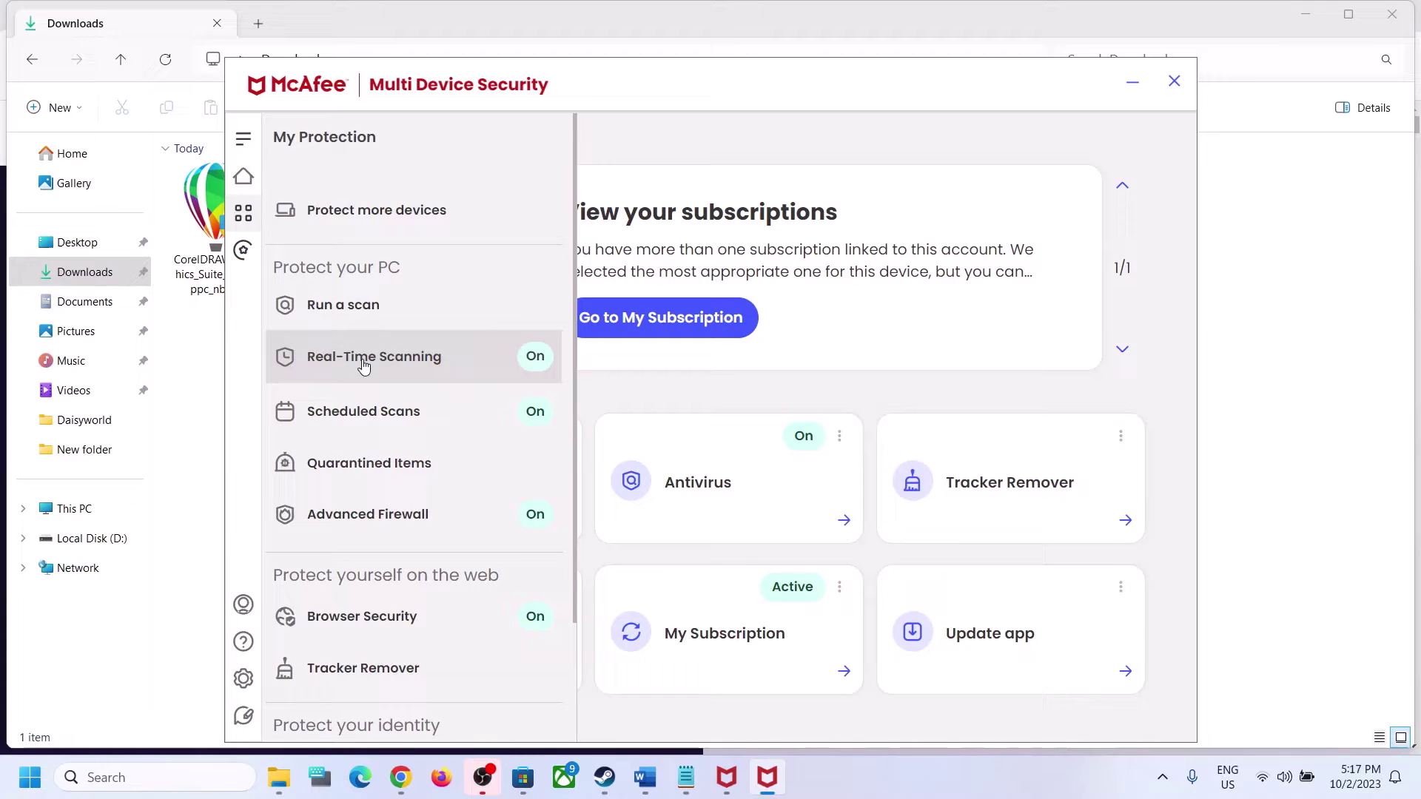
pyautogui.click(363, 357)
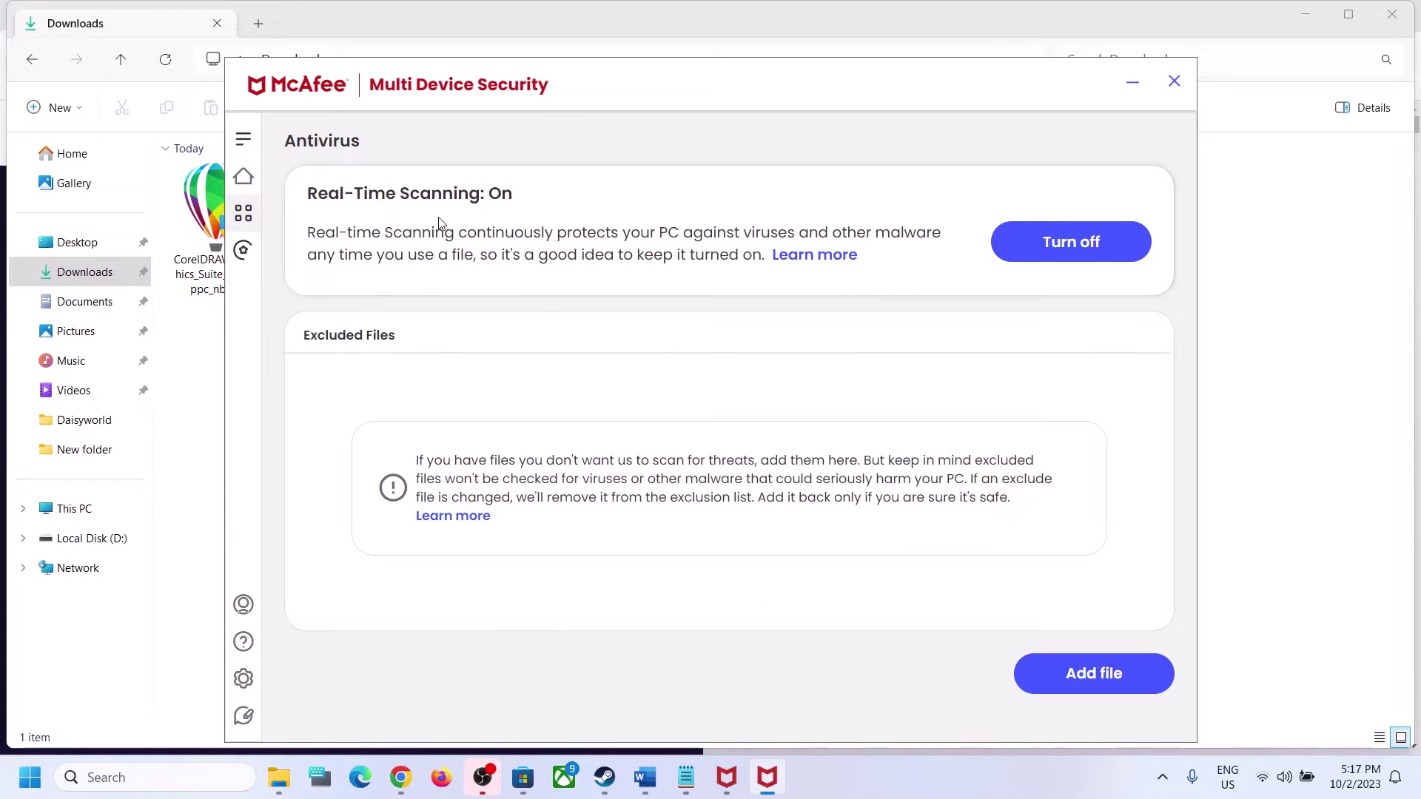
pyautogui.click(1059, 242)
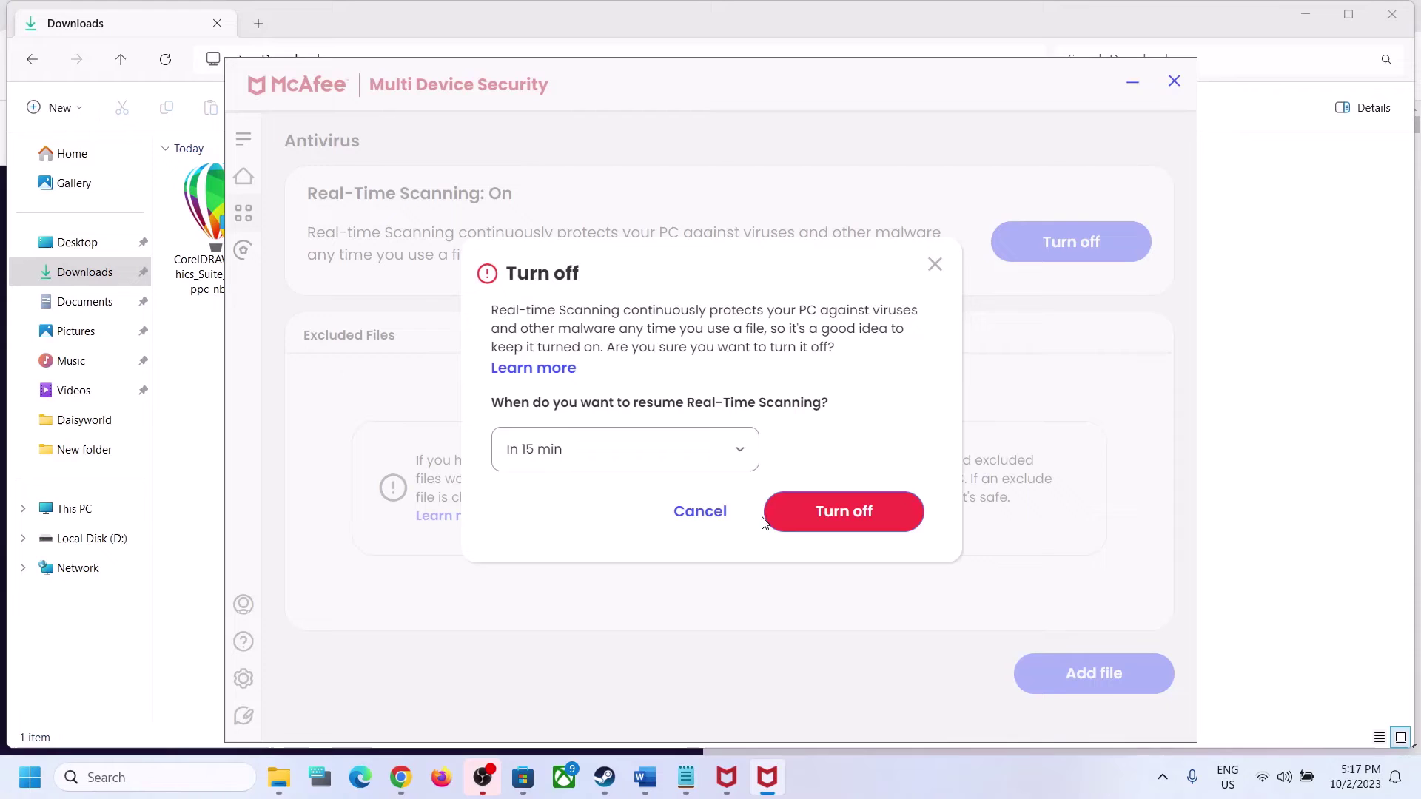
pyautogui.click(545, 453)
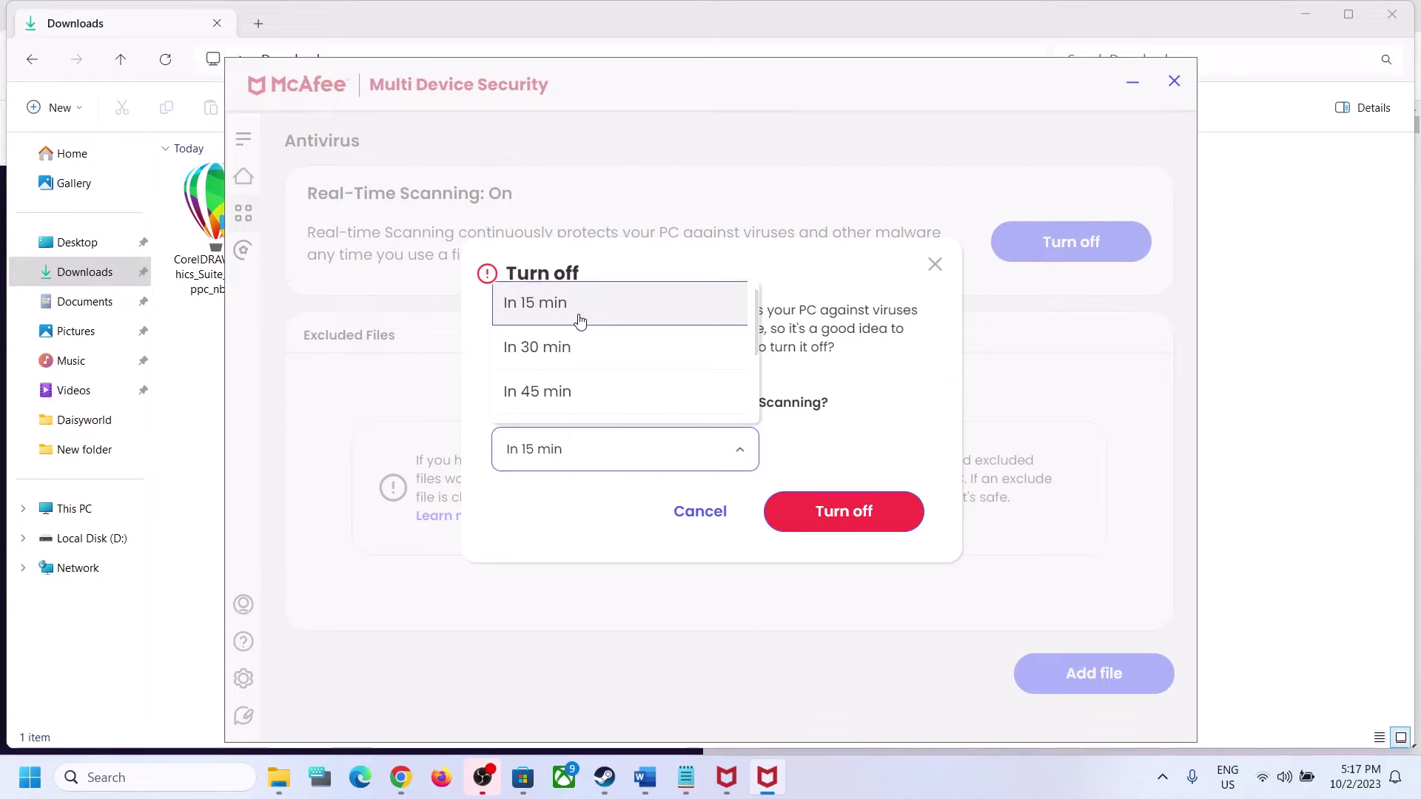
pyautogui.click(563, 348)
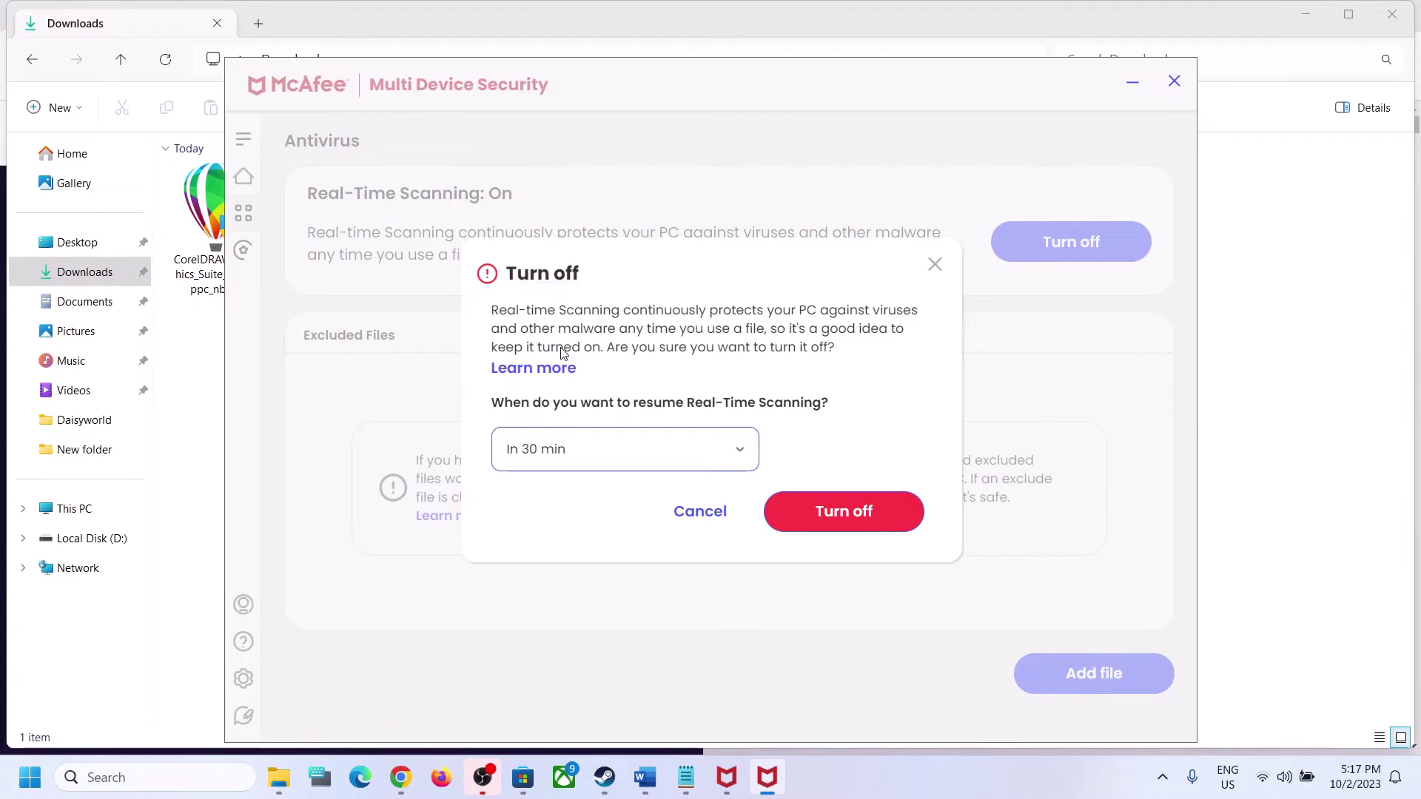
pyautogui.click(844, 512)
# Step: Turn off Scheduled Scans and the Advanced Firewall in My Protection
pyautogui.click(241, 250)
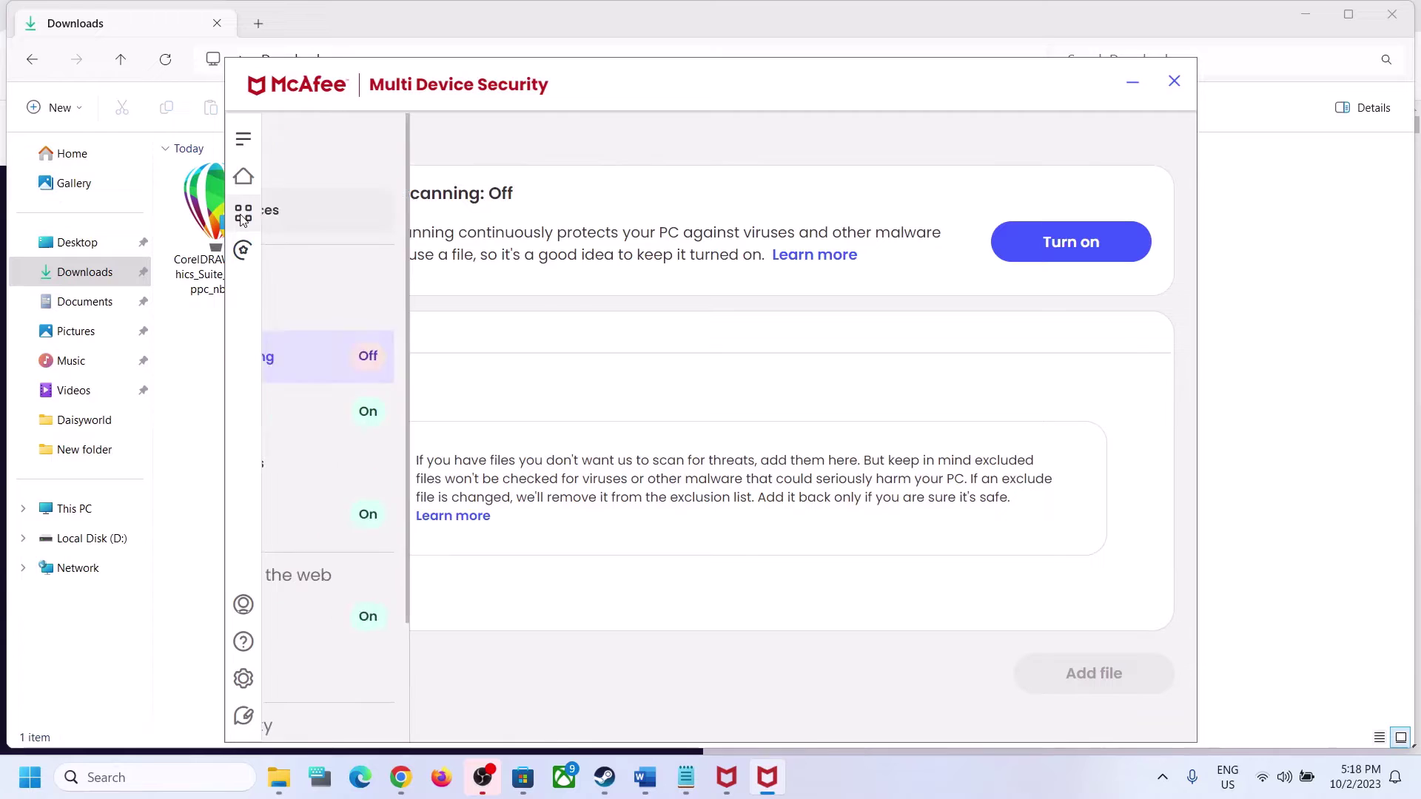
pyautogui.click(437, 415)
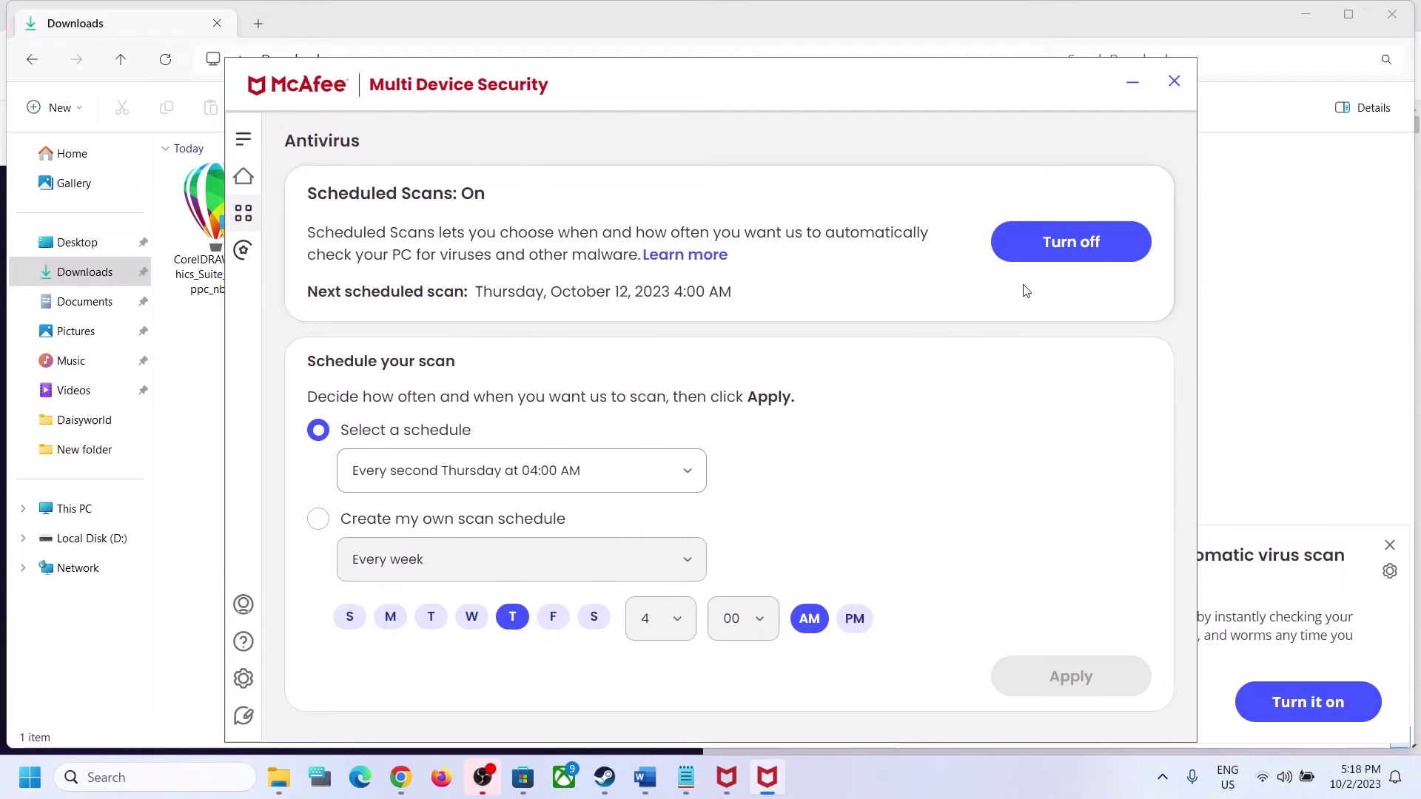
pyautogui.click(1052, 244)
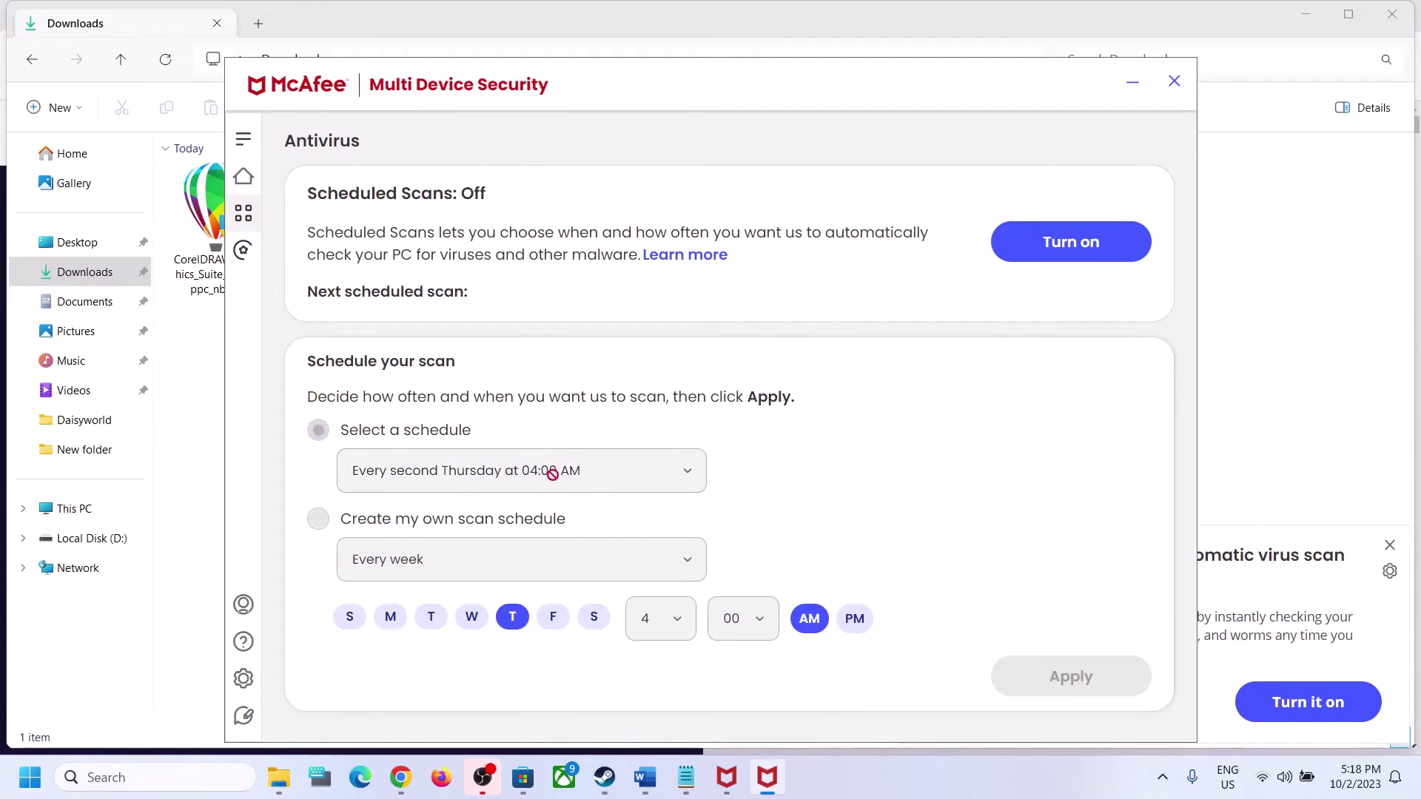
pyautogui.click(247, 237)
pyautogui.click(341, 529)
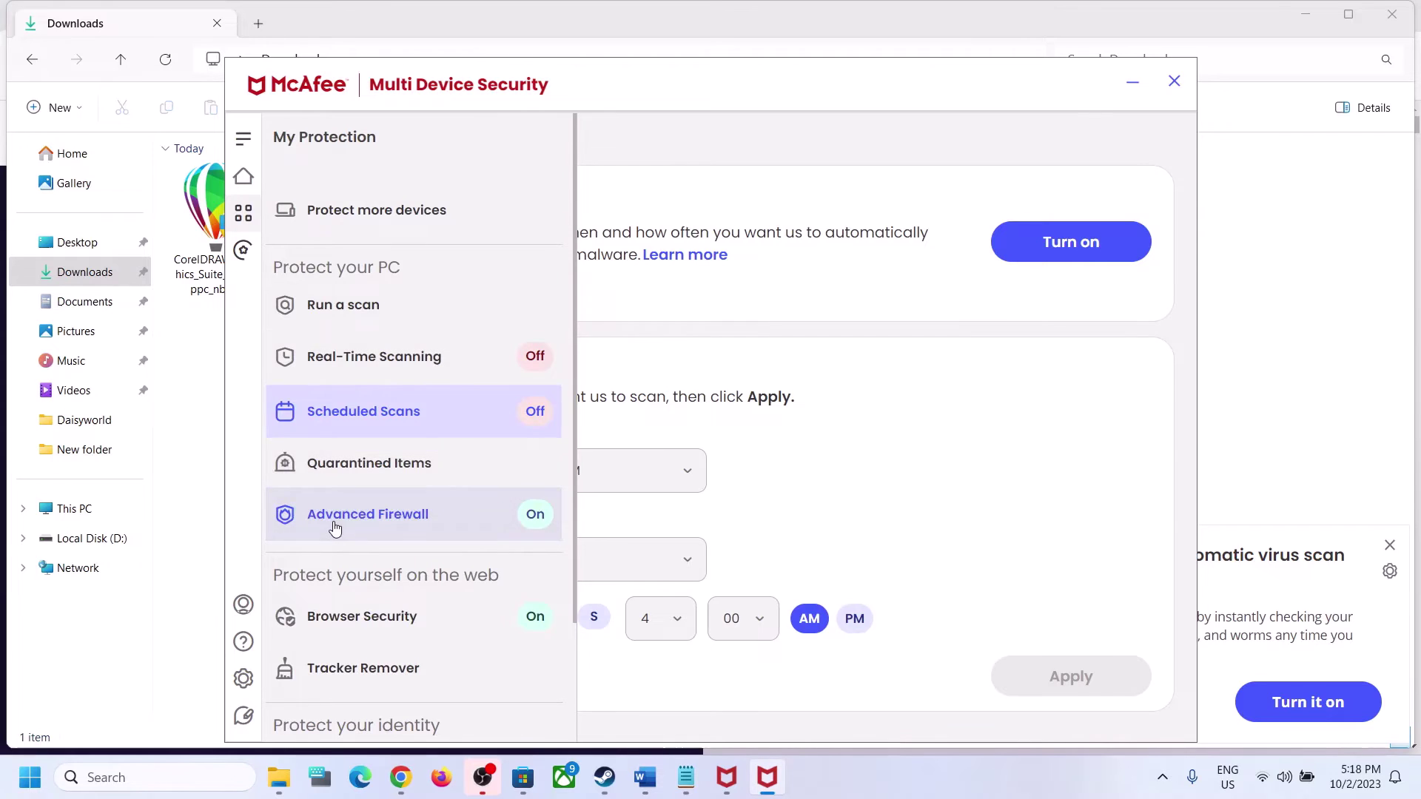
pyautogui.click(740, 226)
pyautogui.click(844, 445)
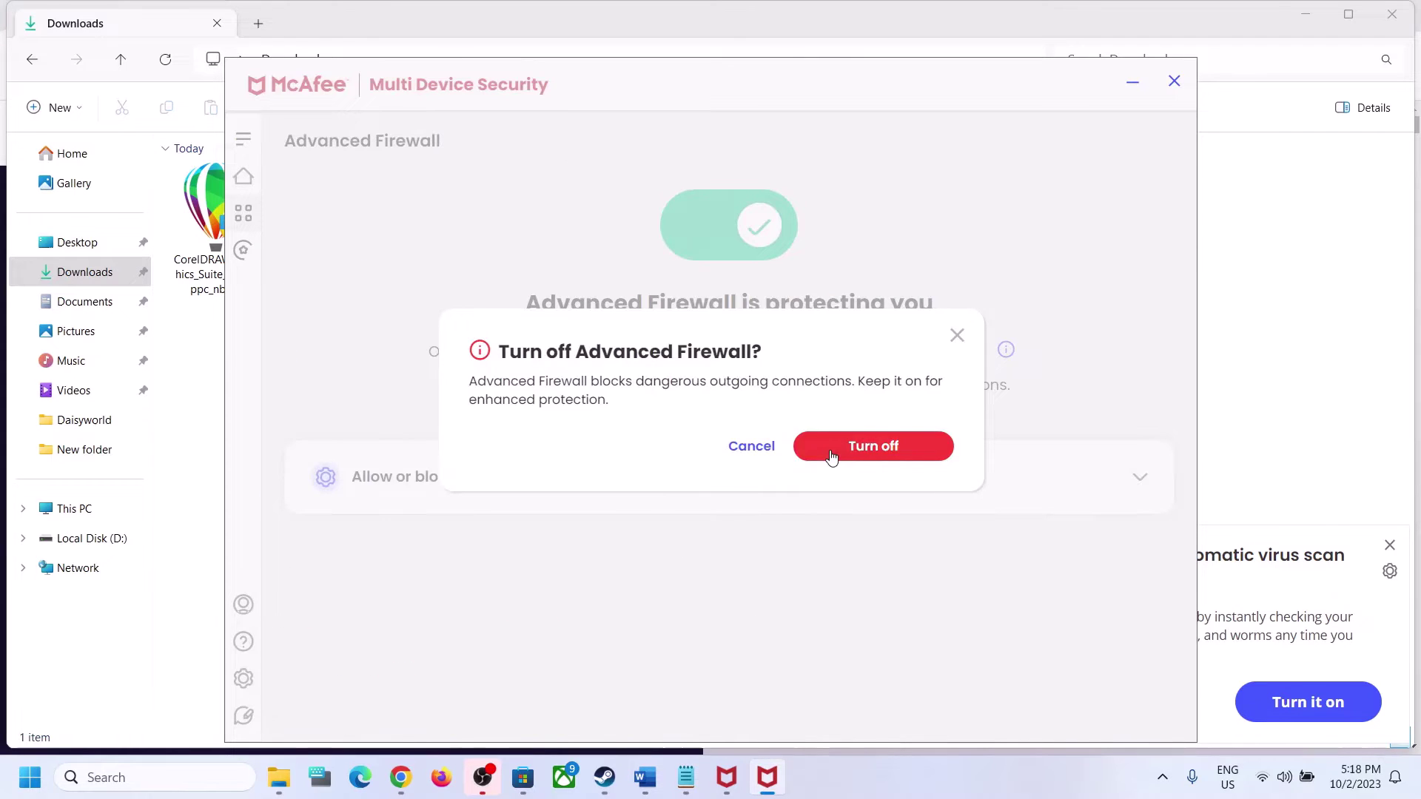
# Step: Run the CorelDRAW installer from Downloads as administrator and approve the UAC prompt
pyautogui.moveTo(417, 786)
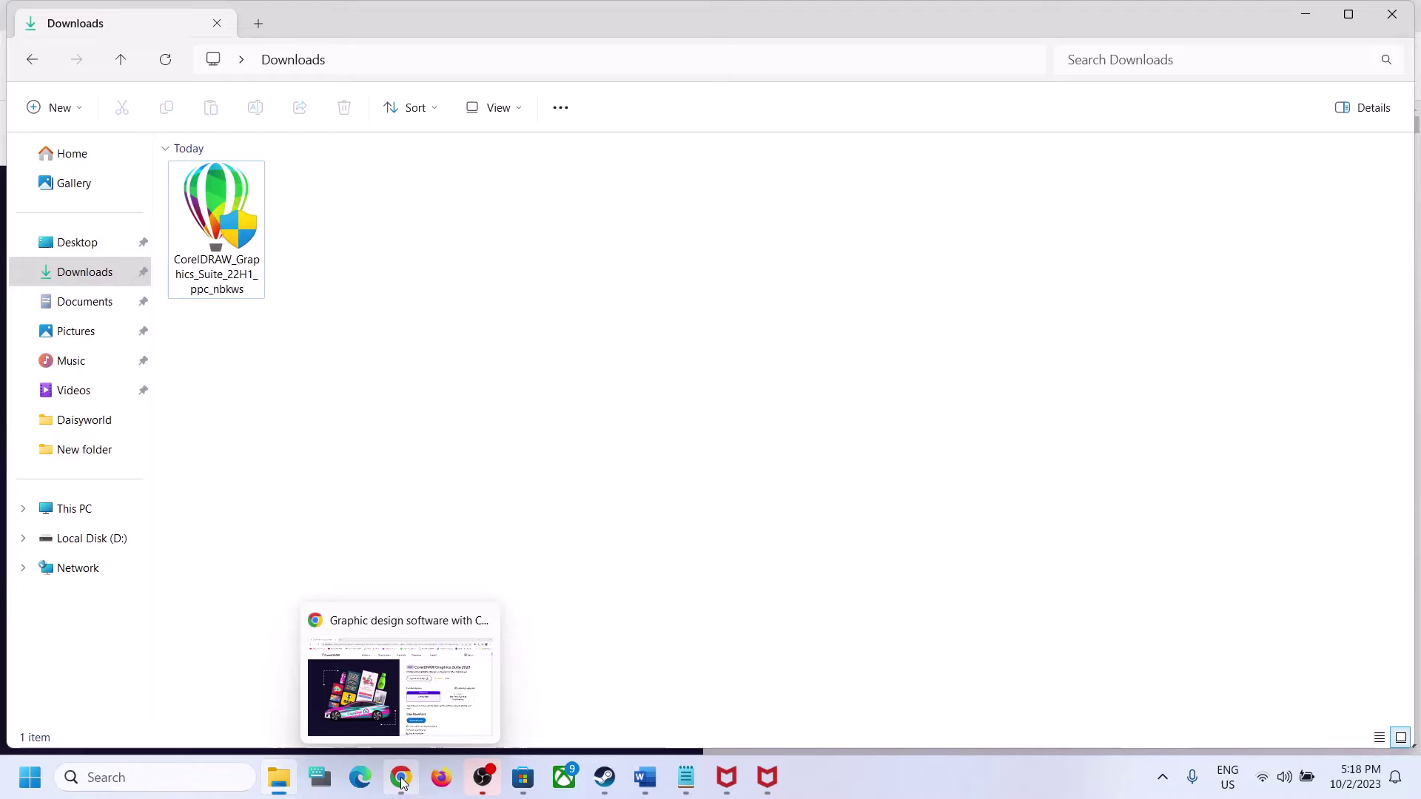
pyautogui.click(393, 688)
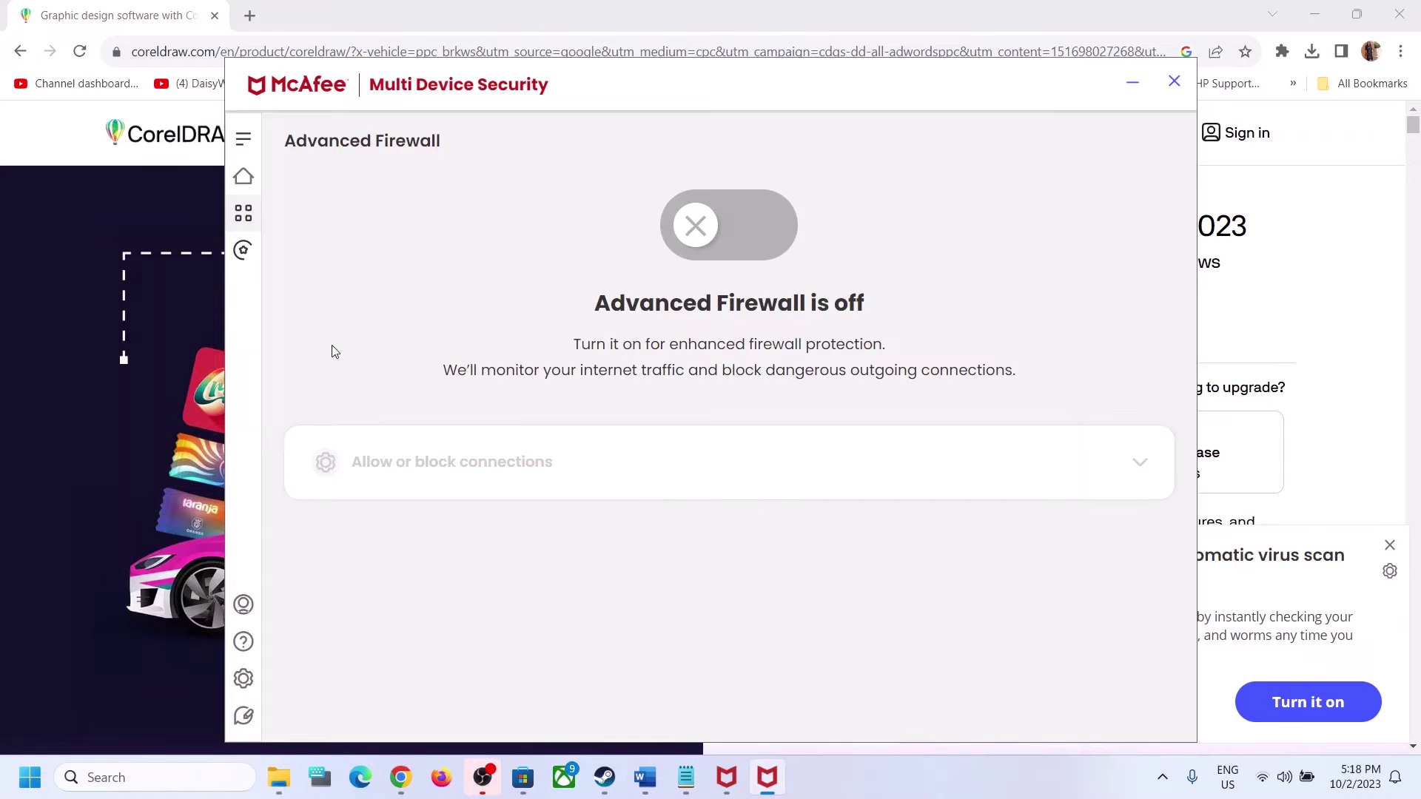
pyautogui.click(278, 777)
pyautogui.rightClick(230, 256)
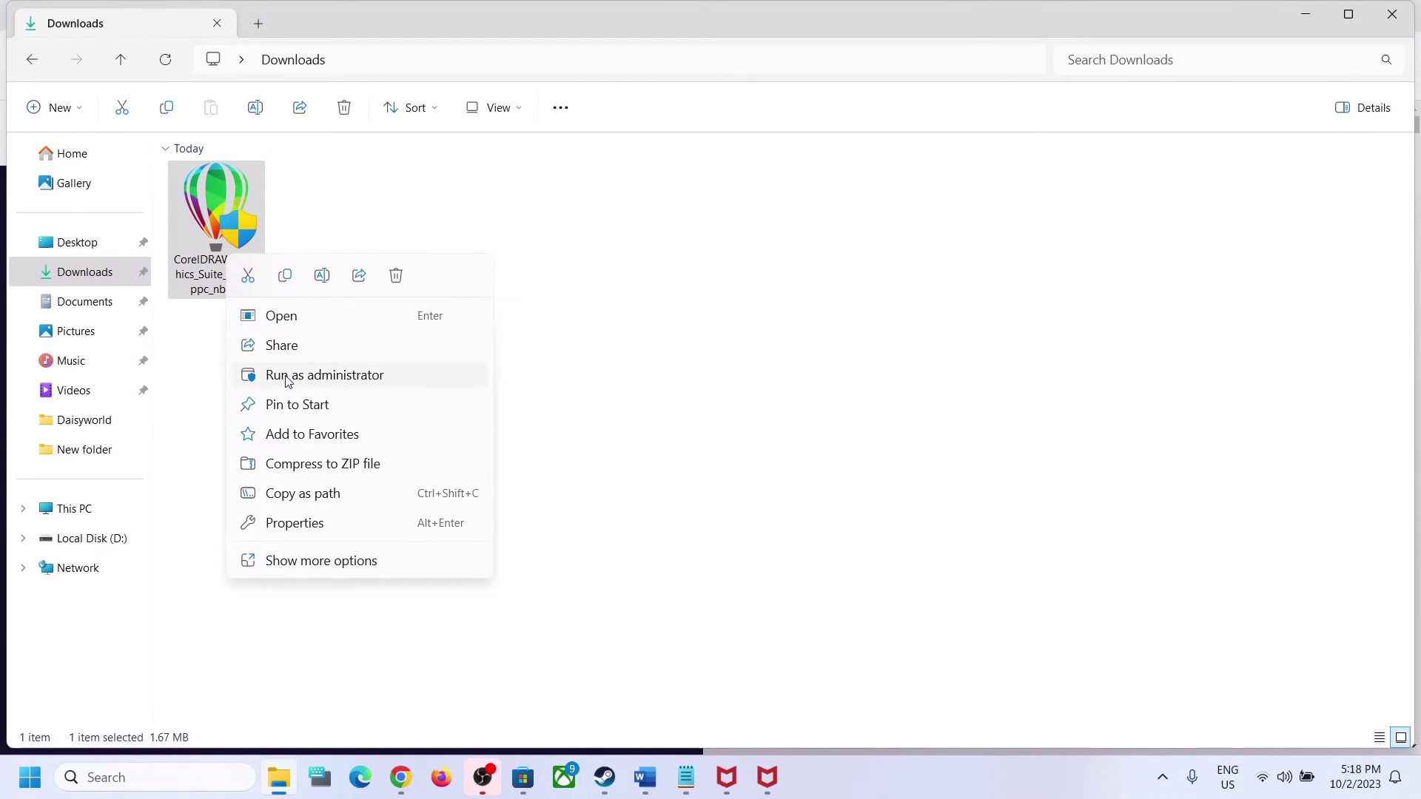
pyautogui.click(268, 375)
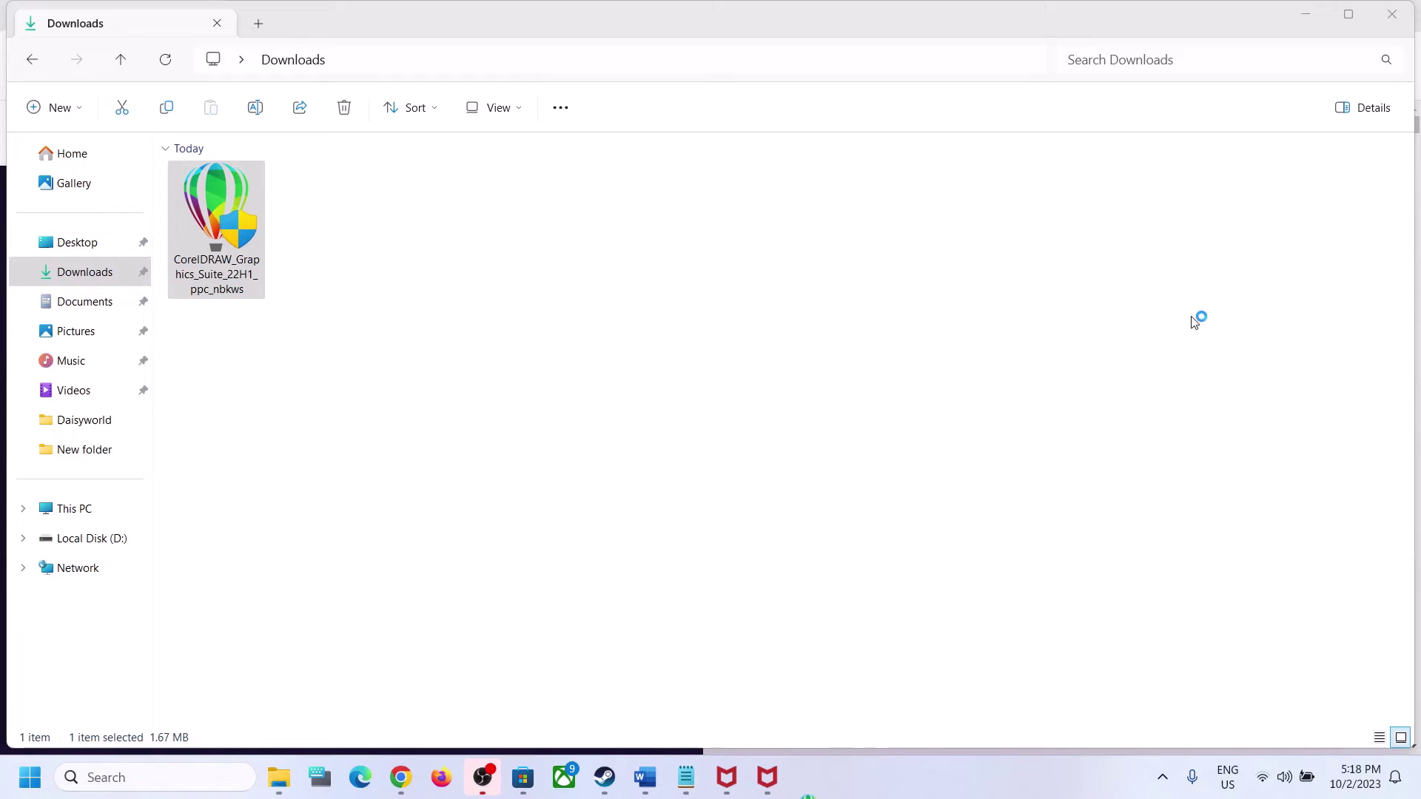
pyautogui.moveTo(808, 773)
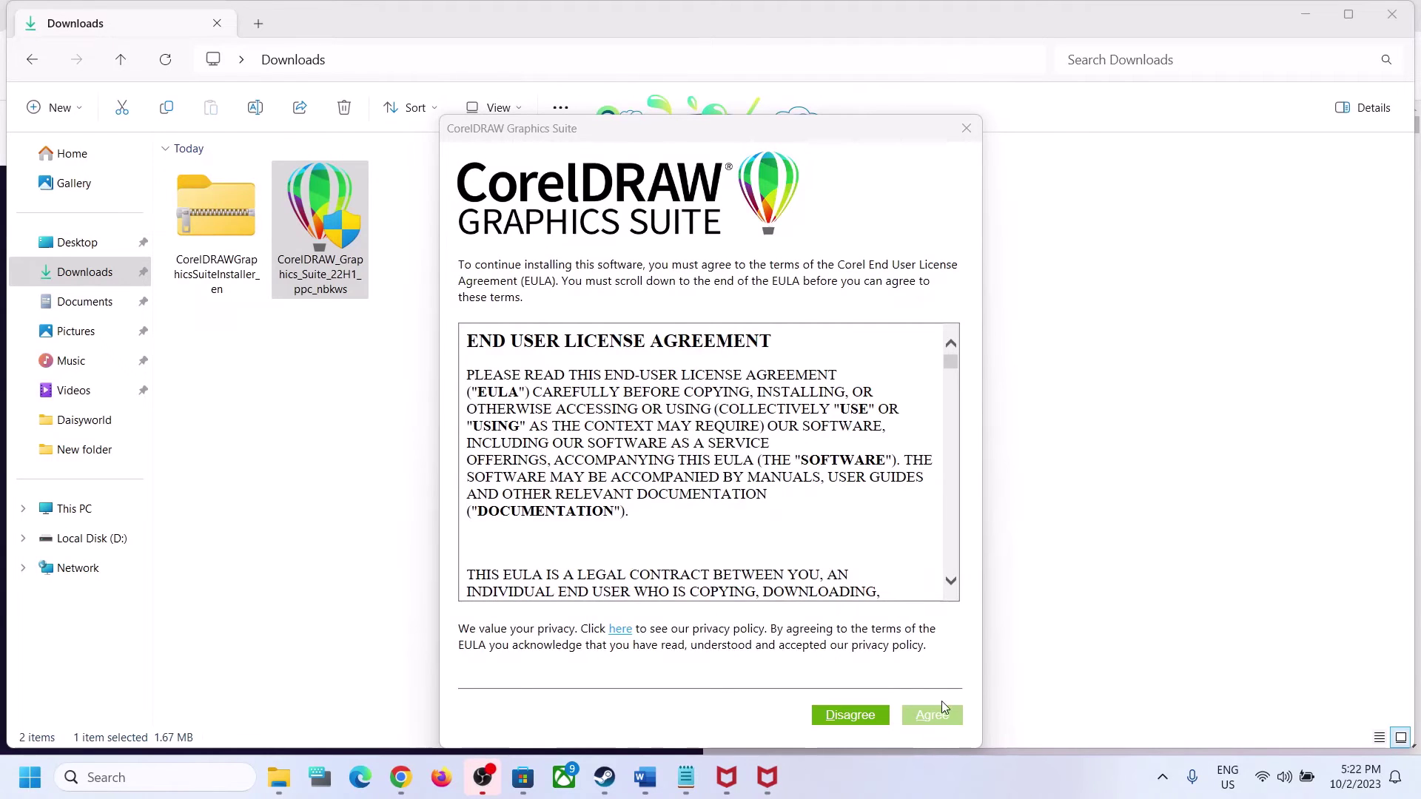
# Step: Scroll through and accept the CorelDRAW EULA, choose 'I already have an account', then close the installer
pyautogui.moveTo(947, 368); pyautogui.dragTo(967, 708)
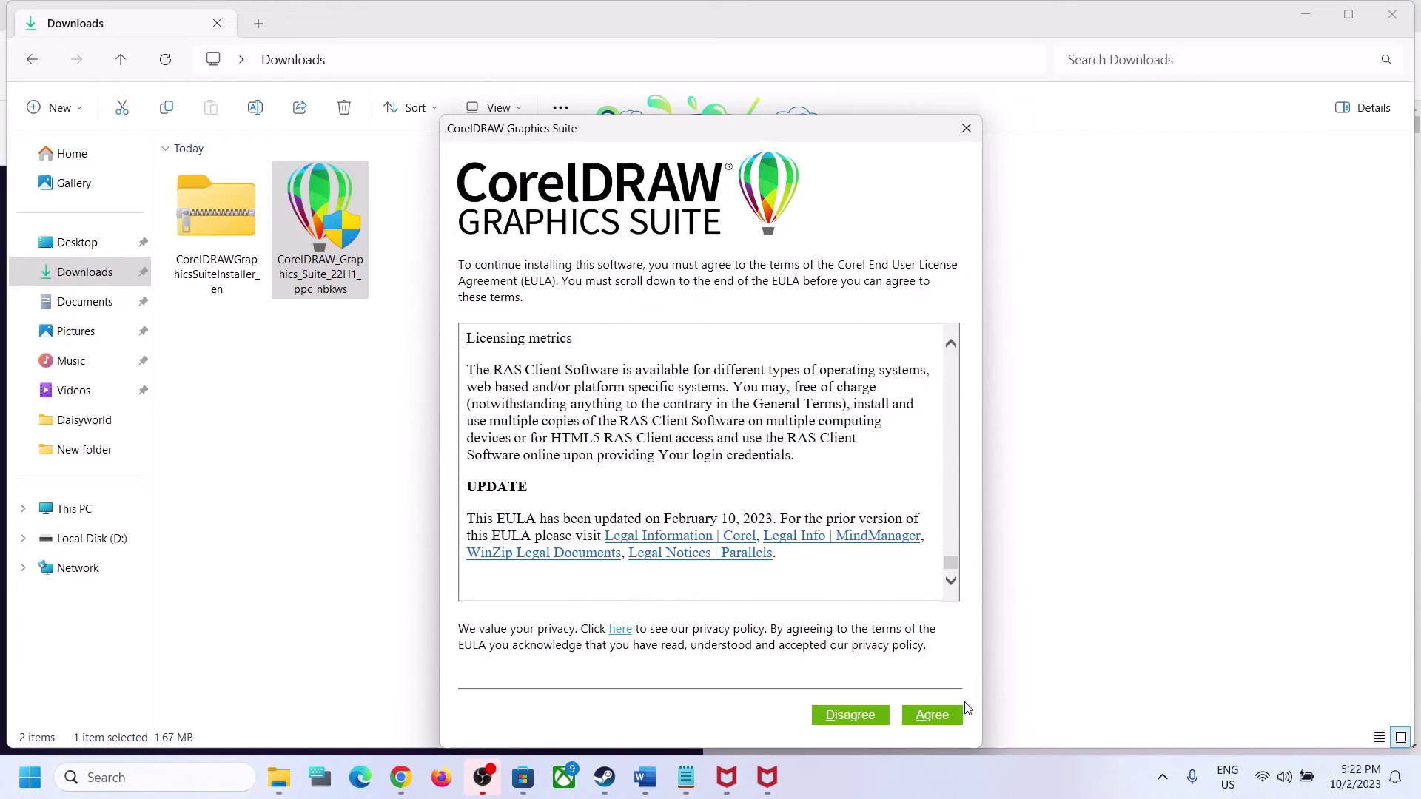
pyautogui.click(926, 718)
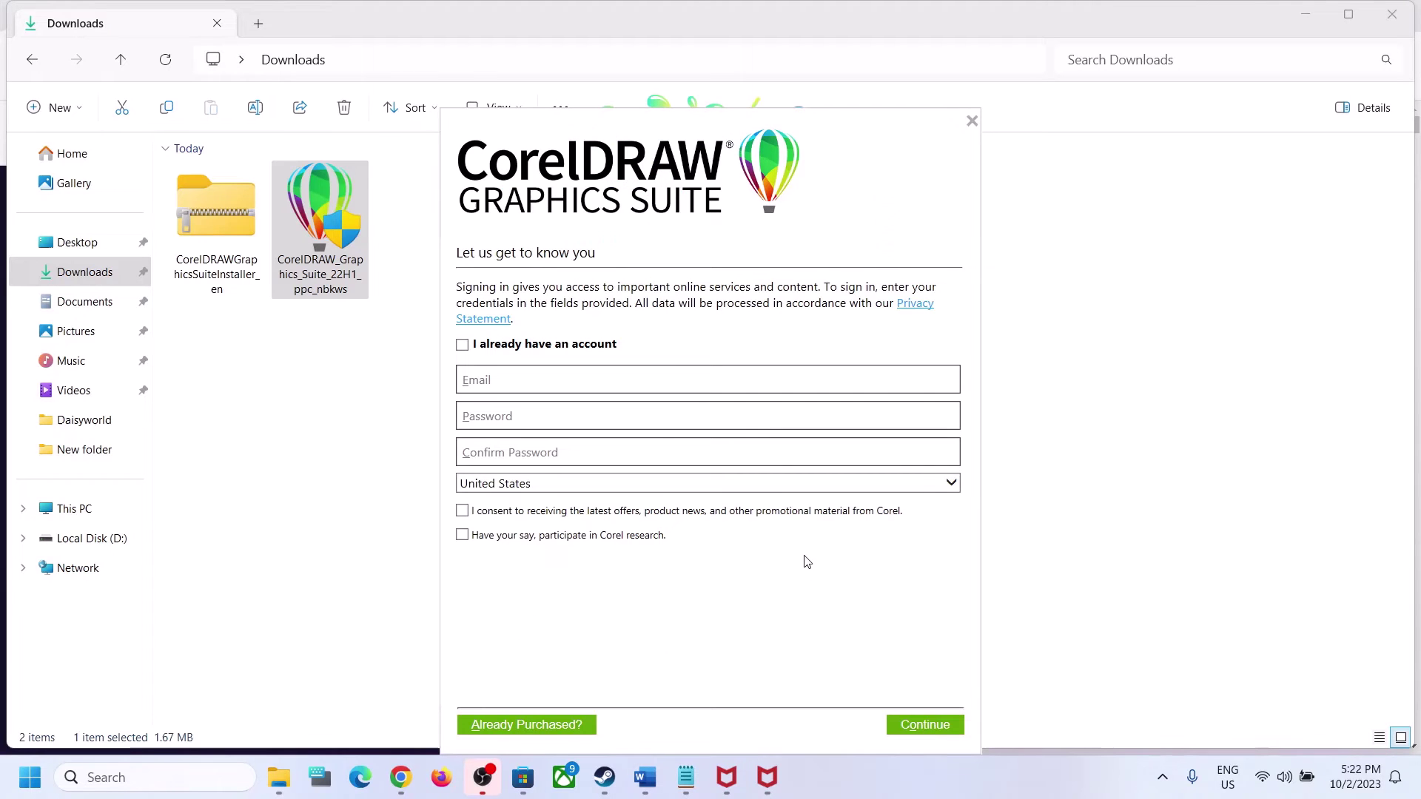
pyautogui.click(463, 345)
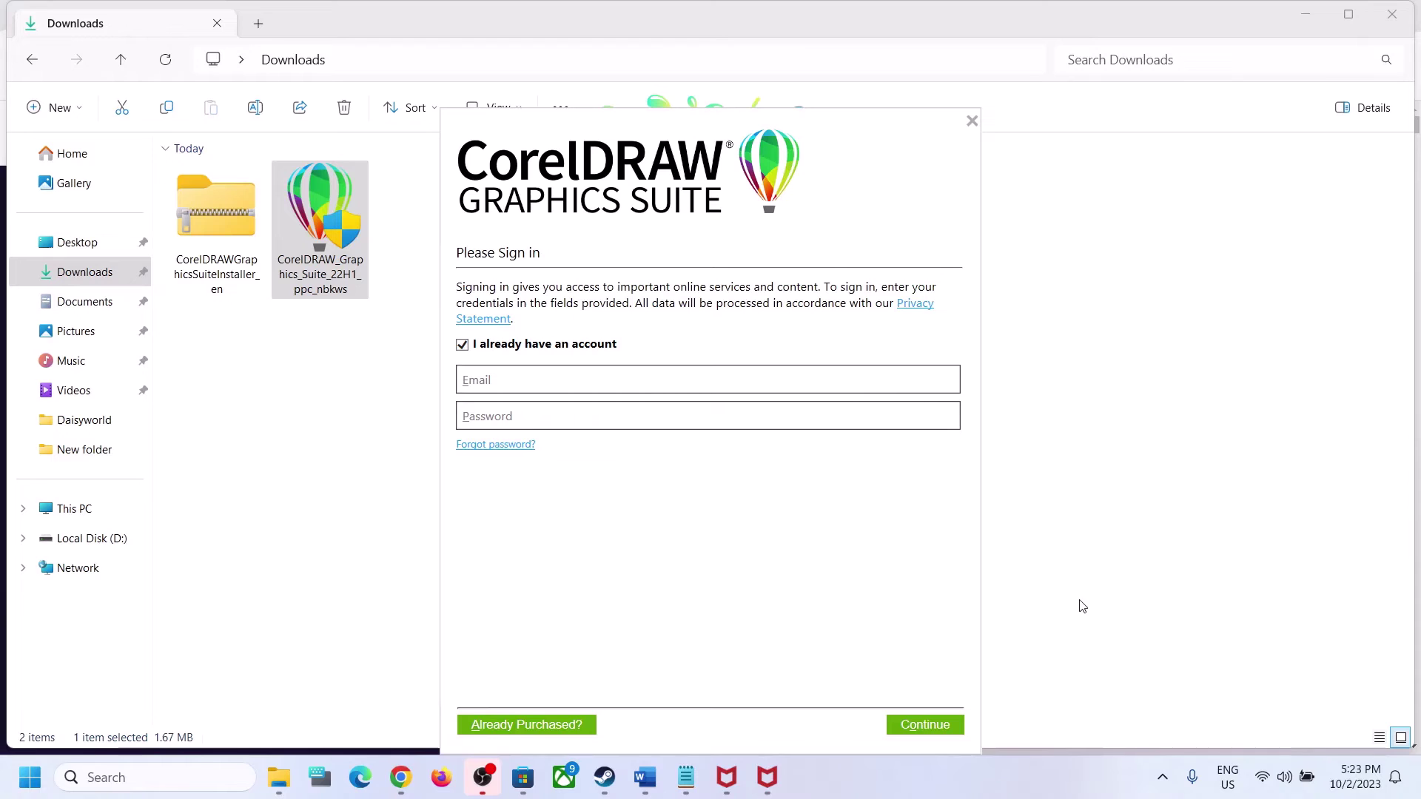
pyautogui.click(1058, 611)
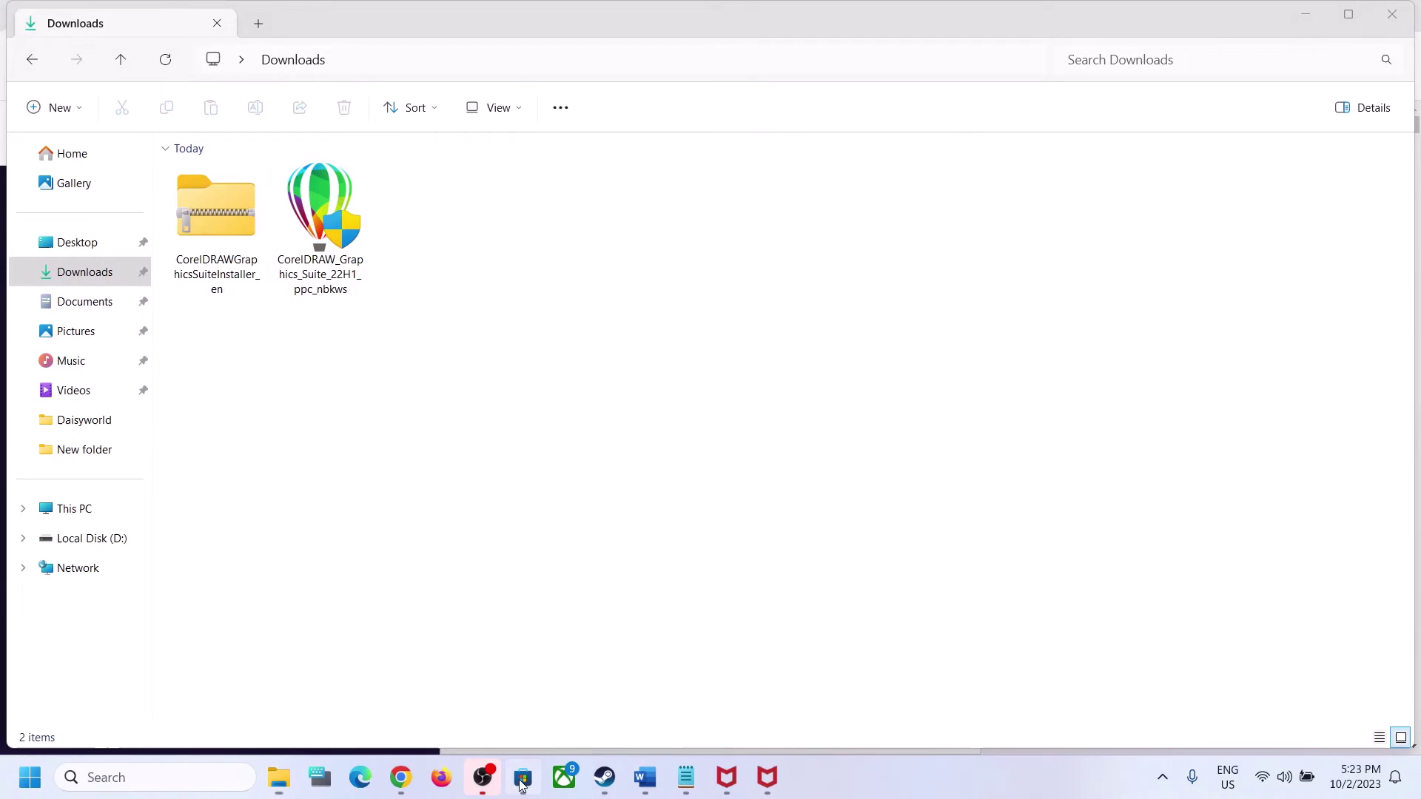
# Step: Switch to Microsoft Store showing the CorelDRAW Graphics Suite app page
pyautogui.click(516, 789)
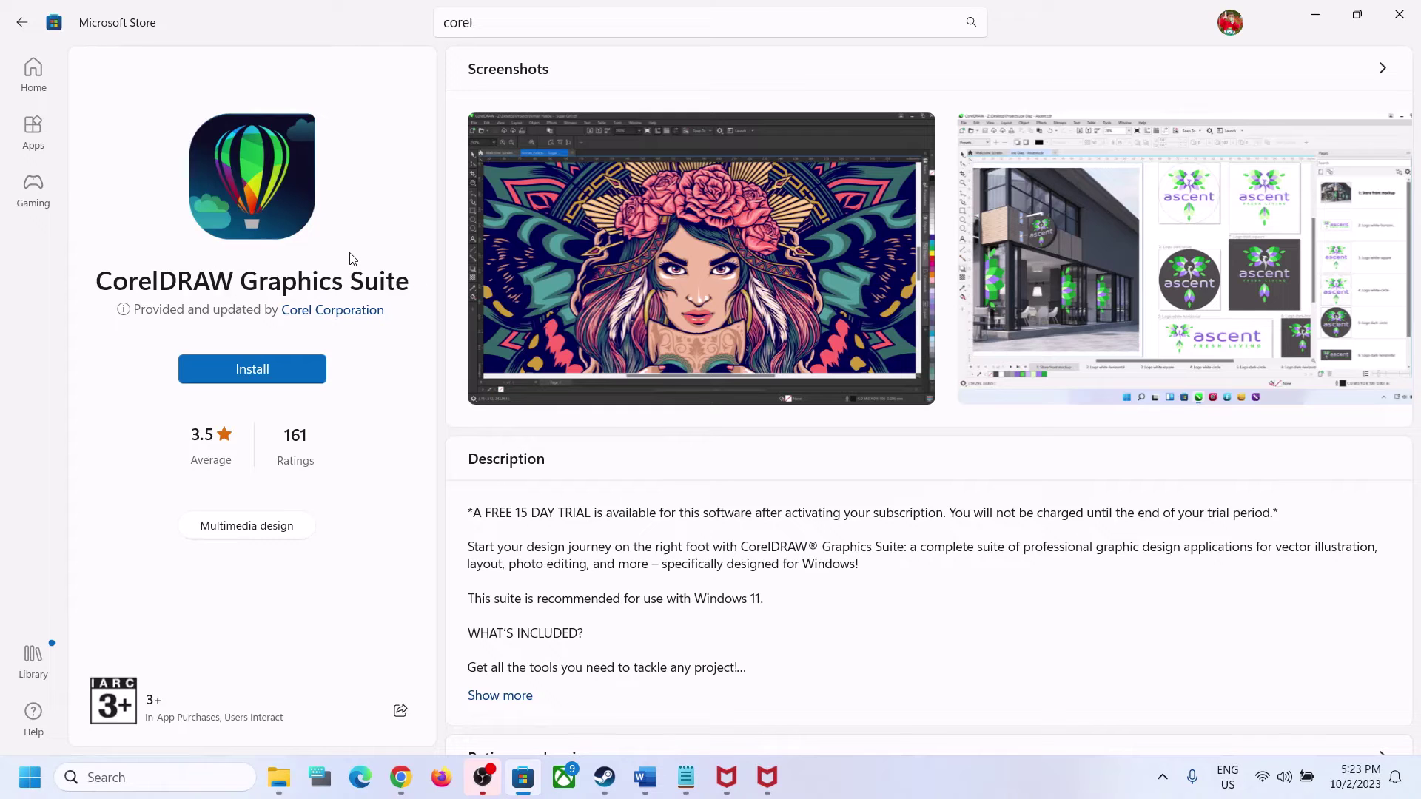
# Step: Verify CorelDRAW Graphics Suite 24.5.0.731 (1.69 GB) in Installed apps, then return to its Store page
pyautogui.click(31, 776)
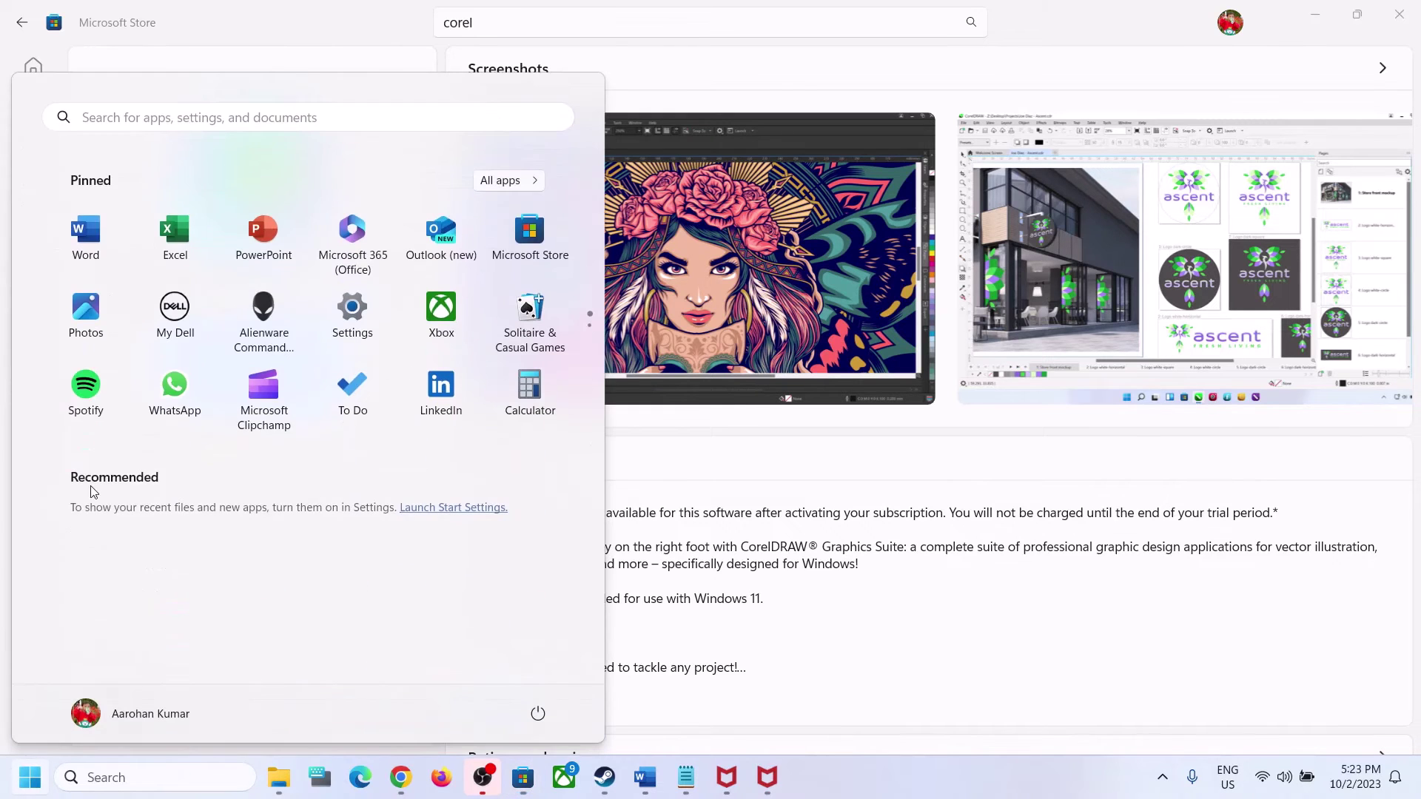
pyautogui.click(337, 315)
pyautogui.click(121, 384)
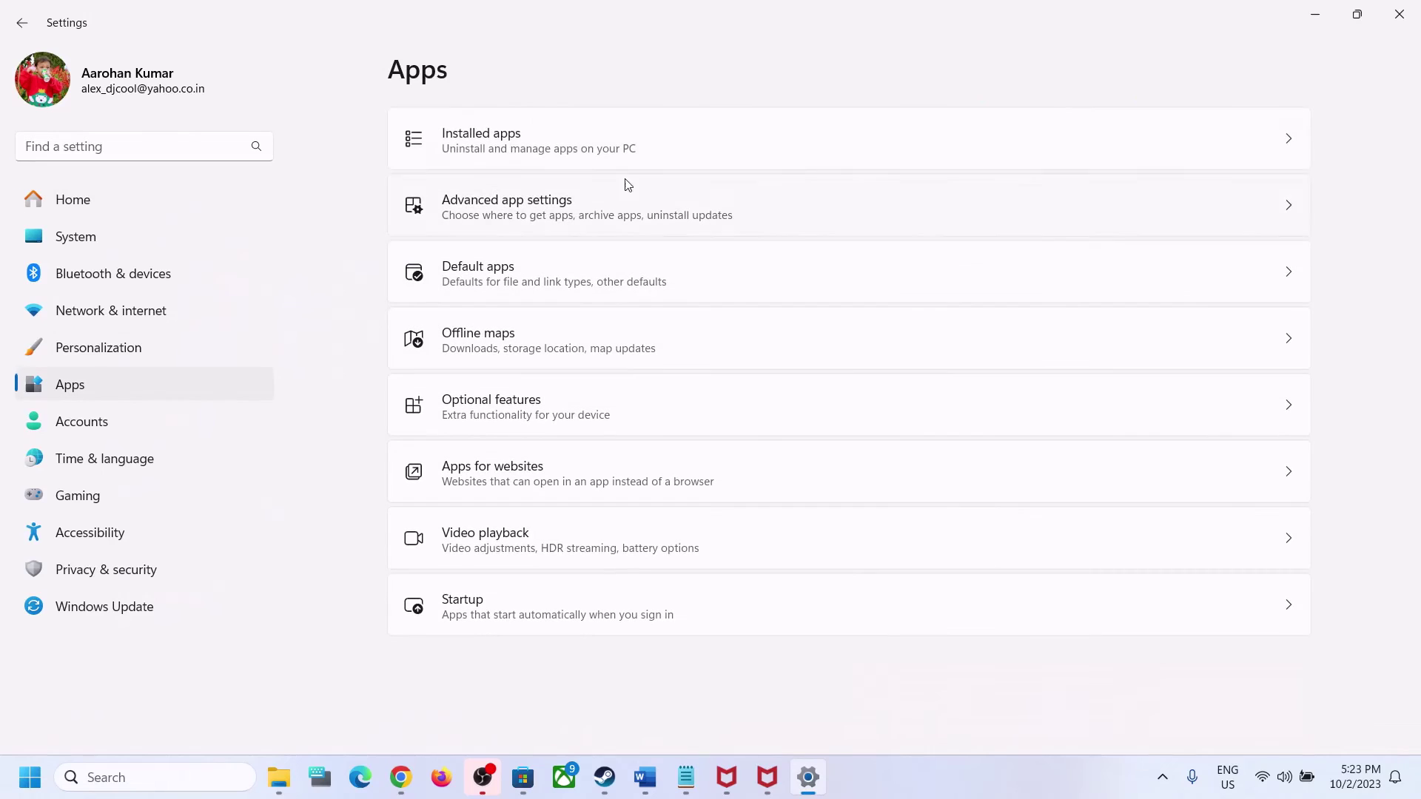
pyautogui.click(558, 146)
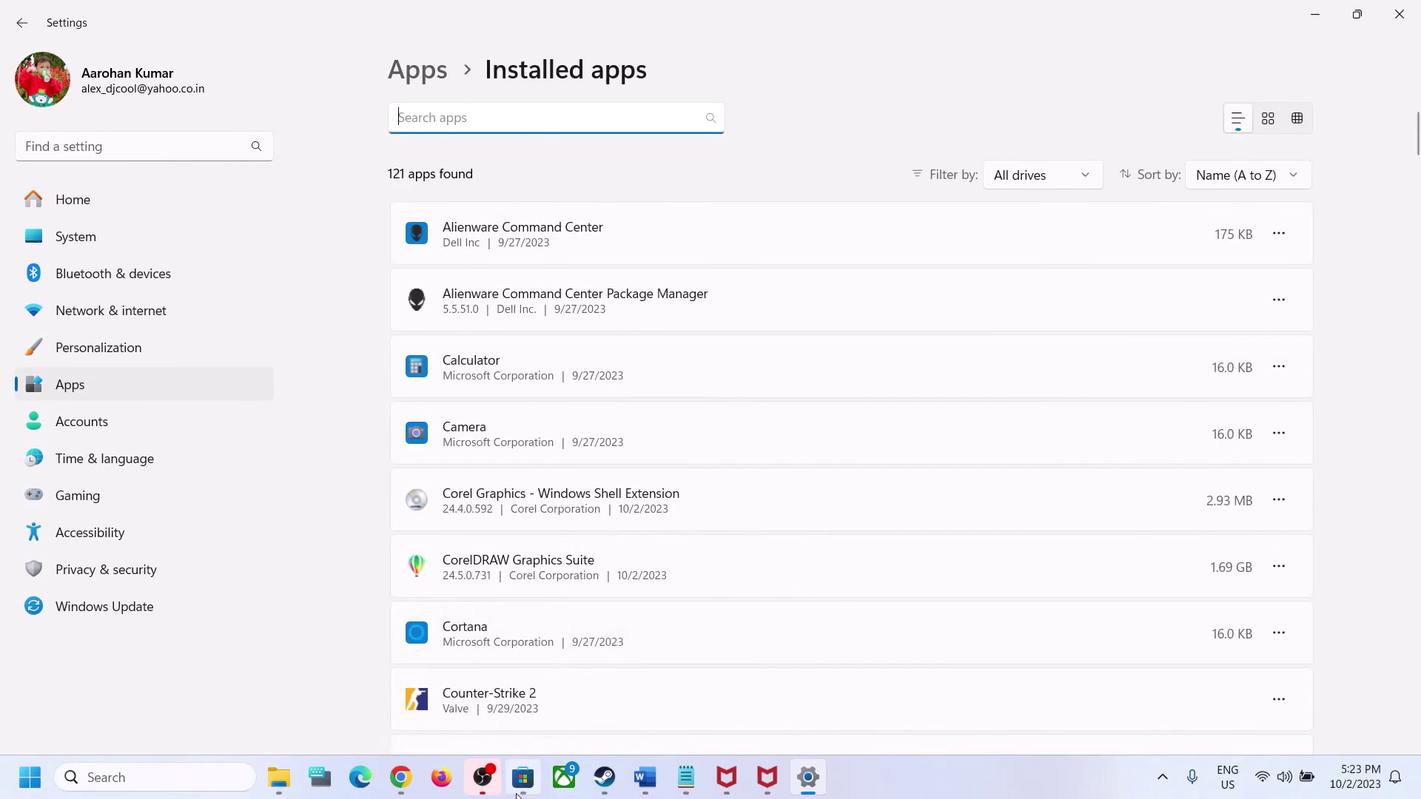
pyautogui.click(523, 776)
pyautogui.moveTo(108, 271); pyautogui.dragTo(266, 297)
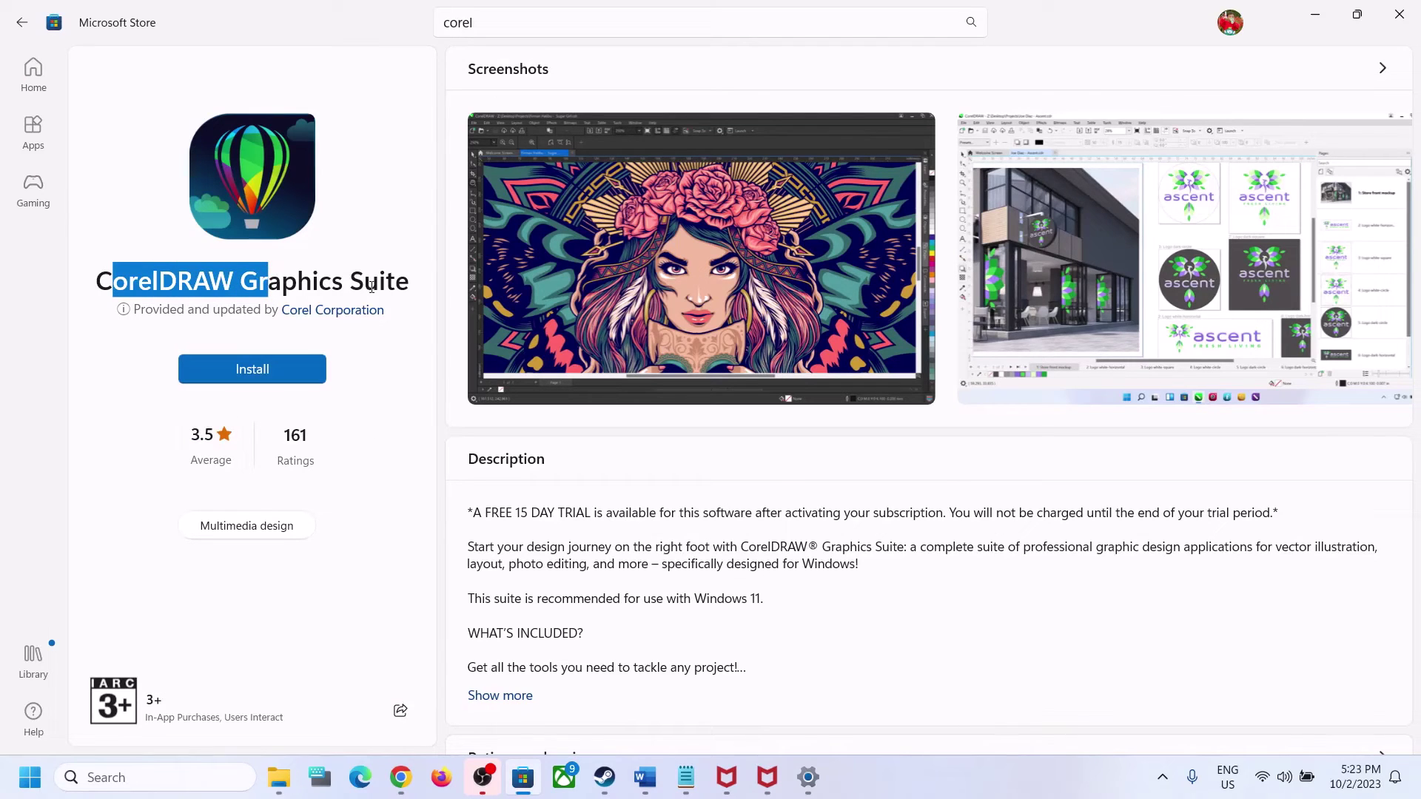
# Step: Bring File Explorer's Downloads folder to the front over Microsoft Store
pyautogui.click(278, 778)
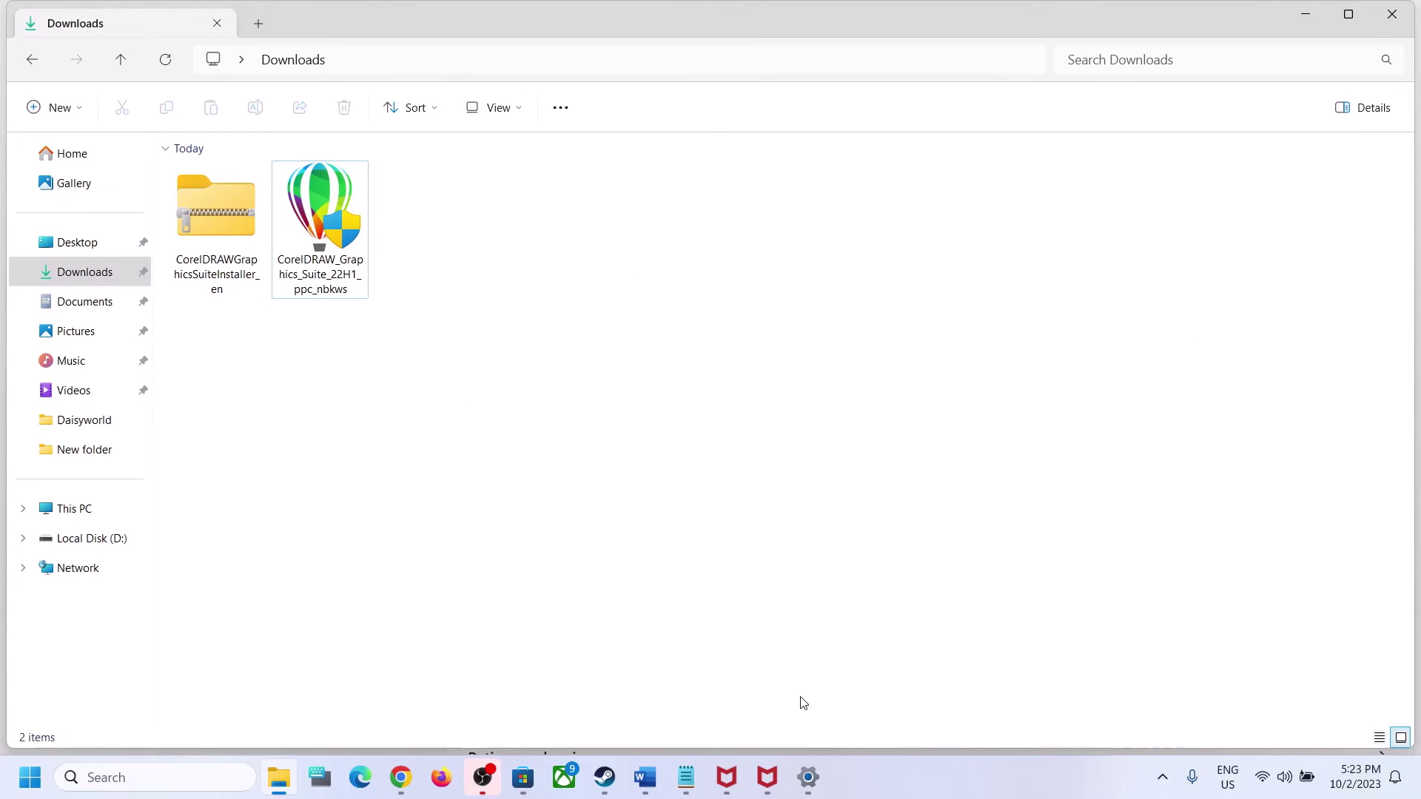
# Step: In McAfee's My Protection, turn Real-Time Scanning and Scheduled Scans back on
pyautogui.click(779, 786)
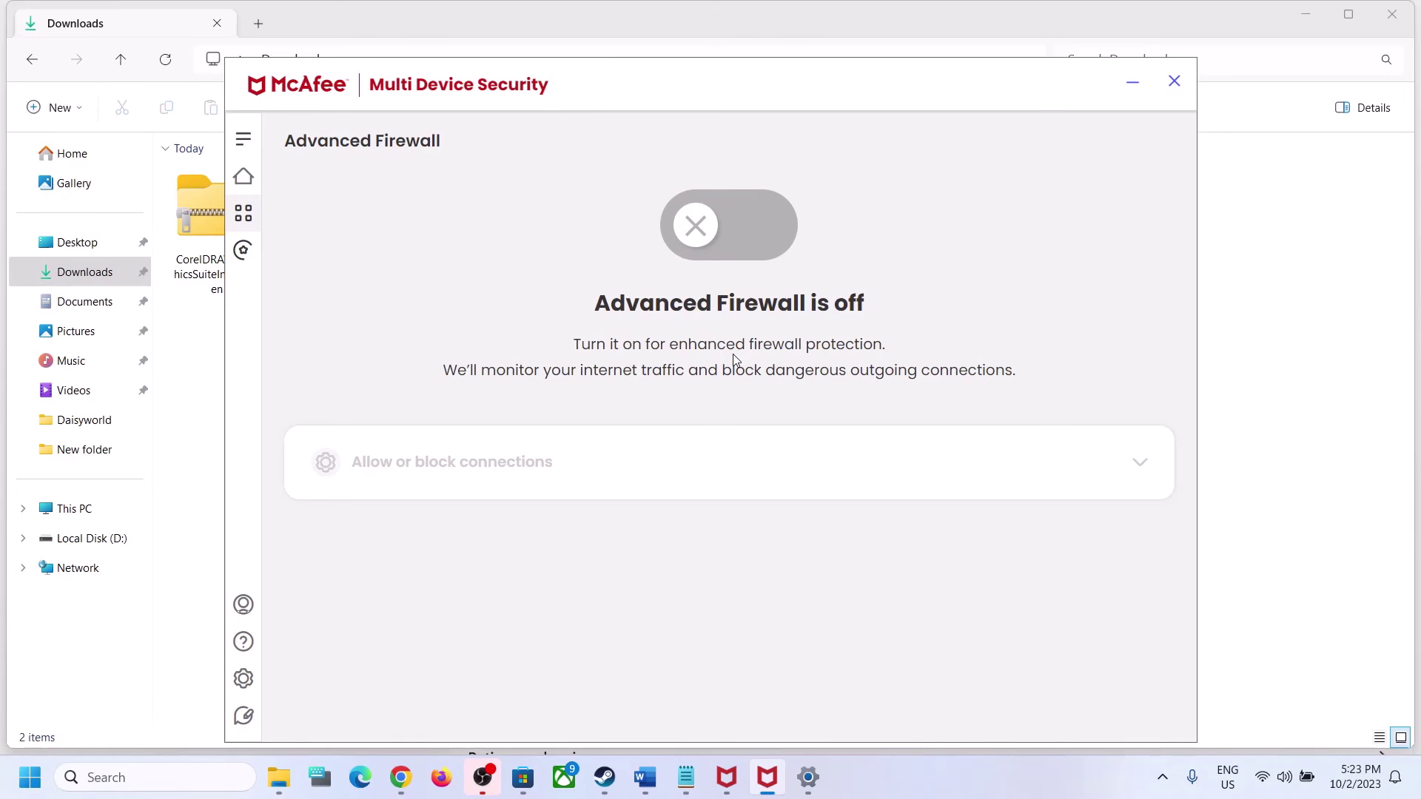
pyautogui.click(244, 216)
pyautogui.click(393, 376)
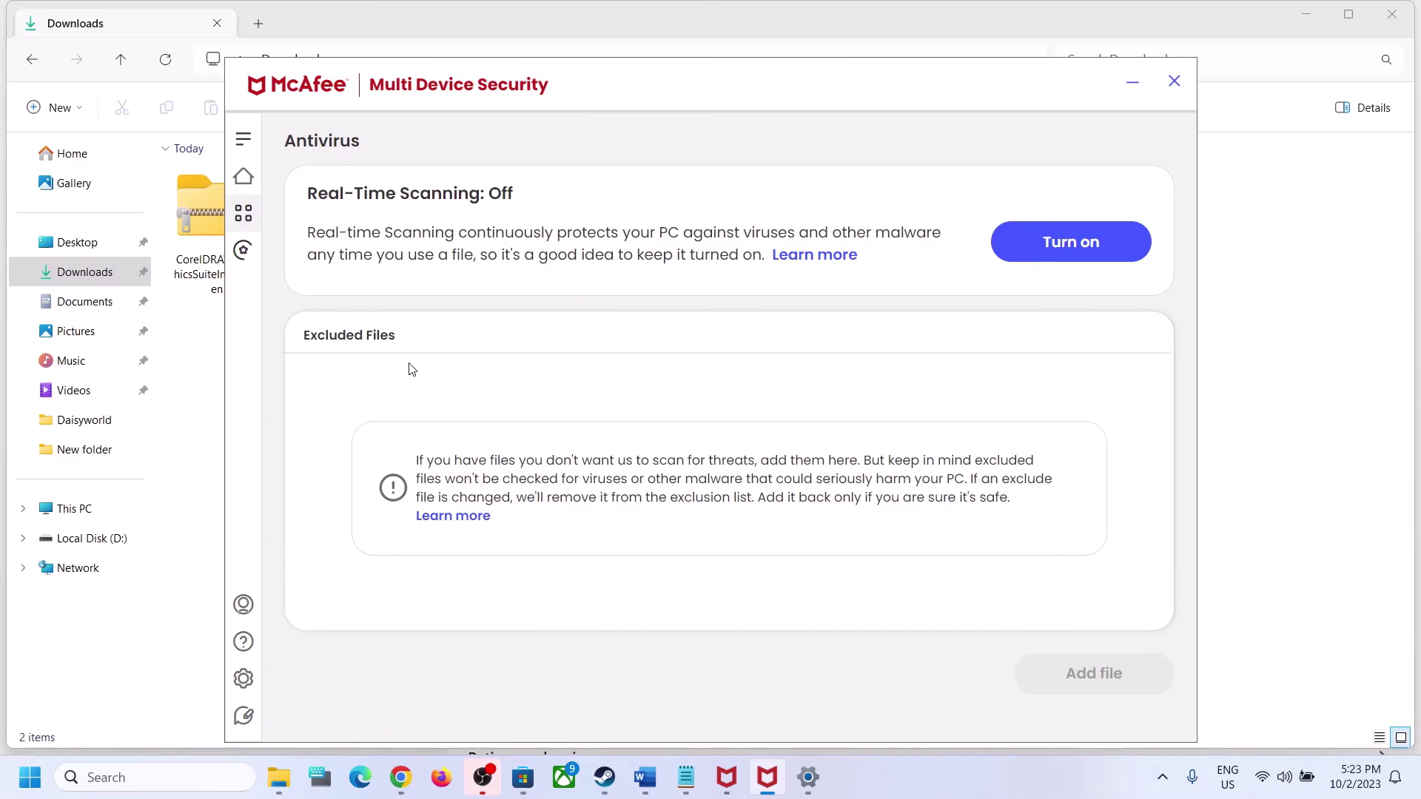
pyautogui.click(1078, 240)
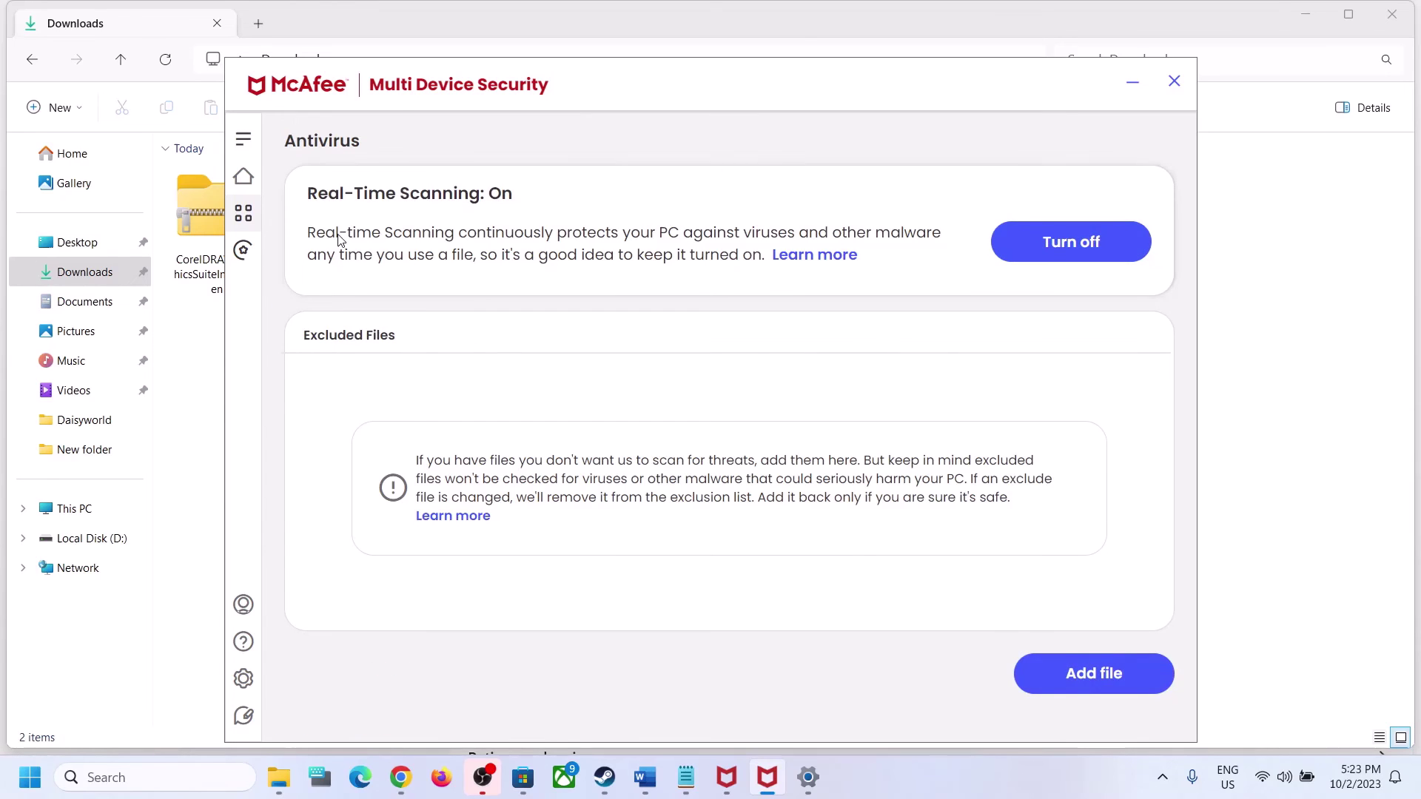
pyautogui.click(245, 222)
pyautogui.click(438, 435)
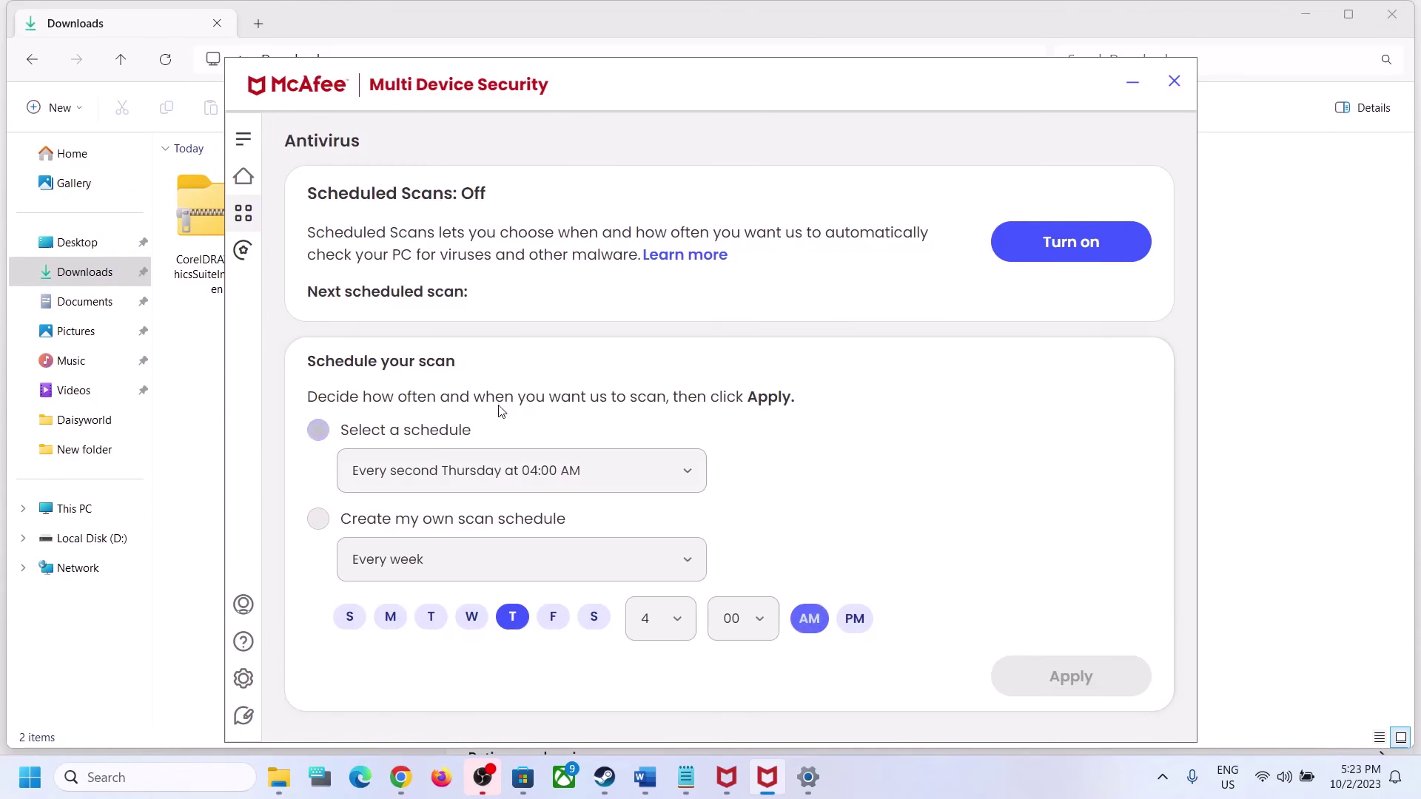
pyautogui.click(1071, 241)
# Step: Switch the Advanced Firewall back on, check the protection statuses, and minimize McAfee
pyautogui.click(244, 215)
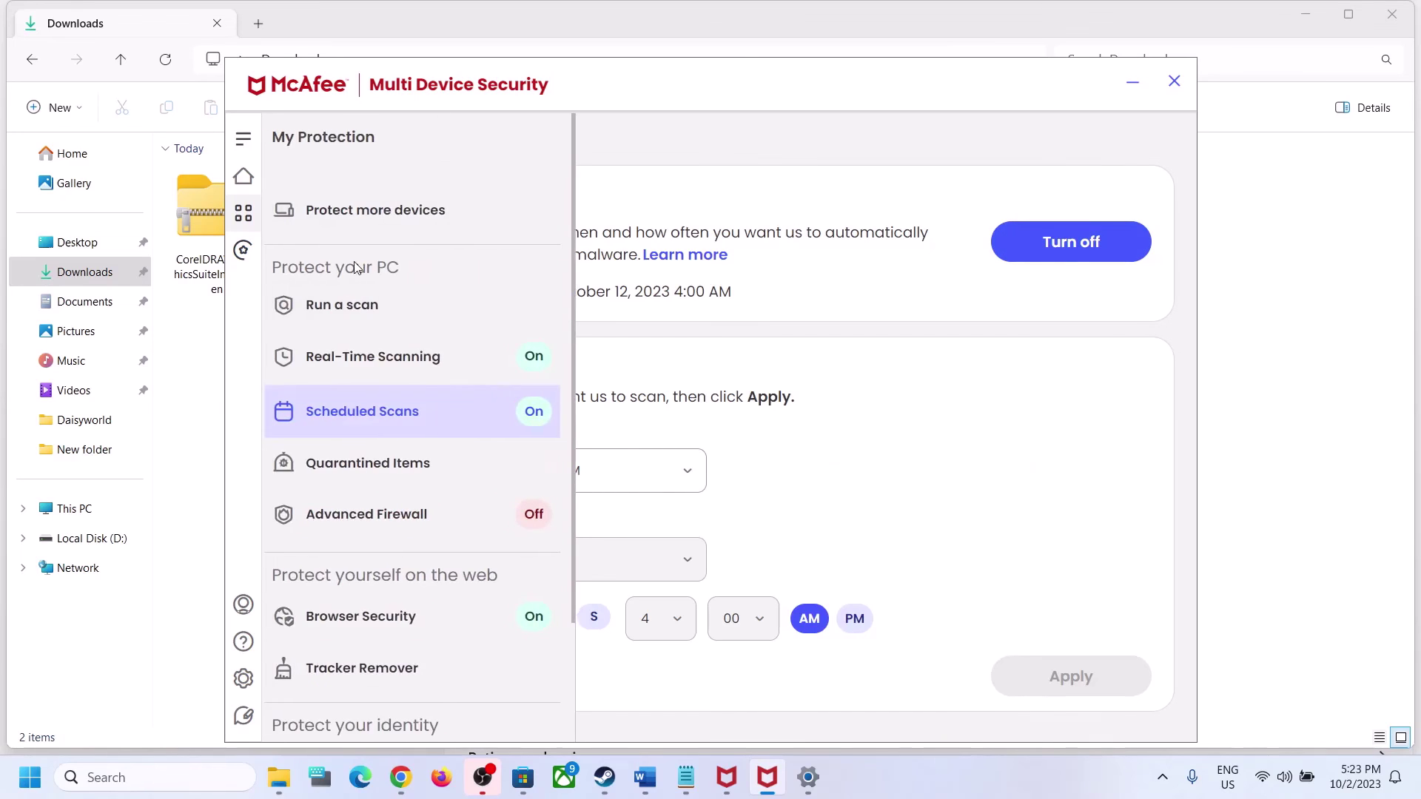
pyautogui.click(491, 514)
pyautogui.click(678, 265)
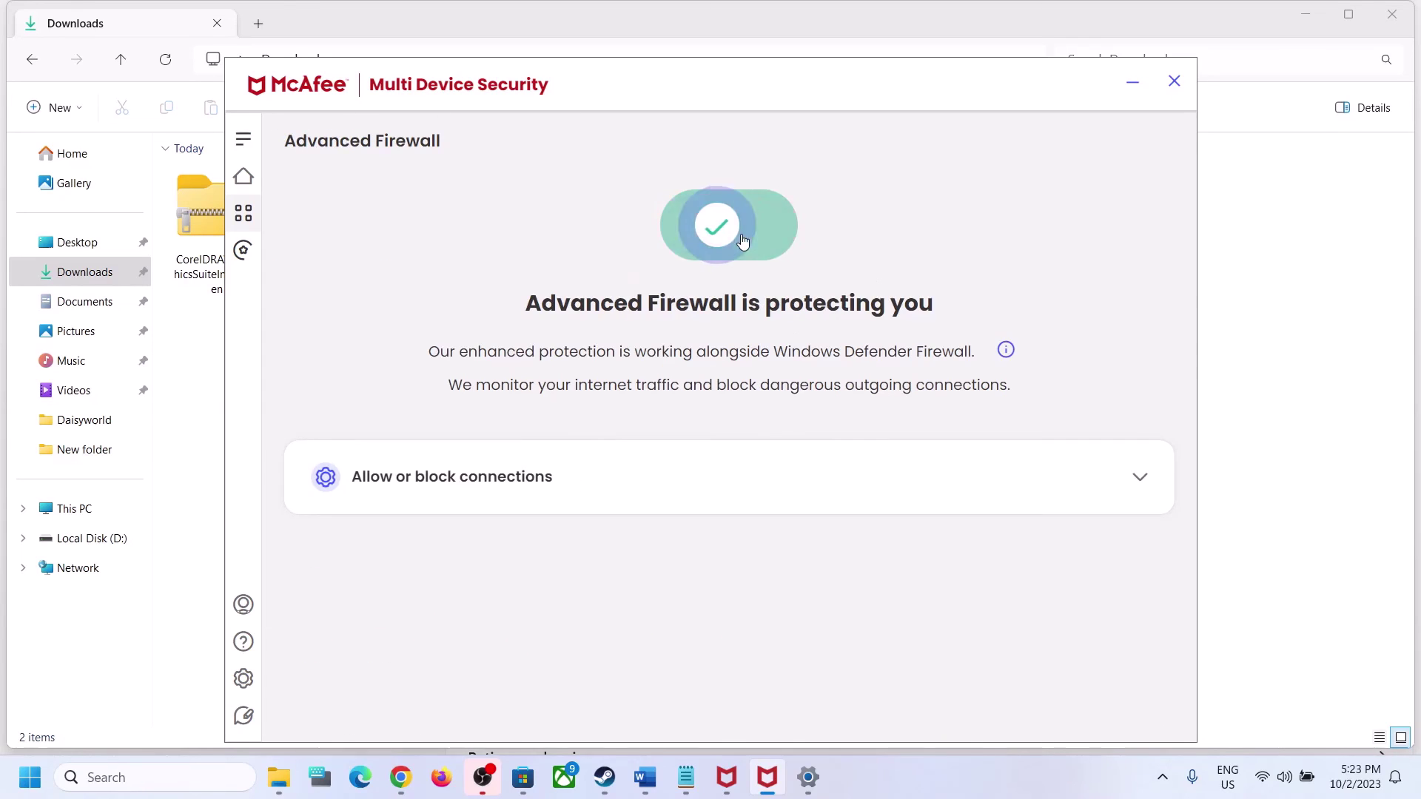
pyautogui.click(245, 216)
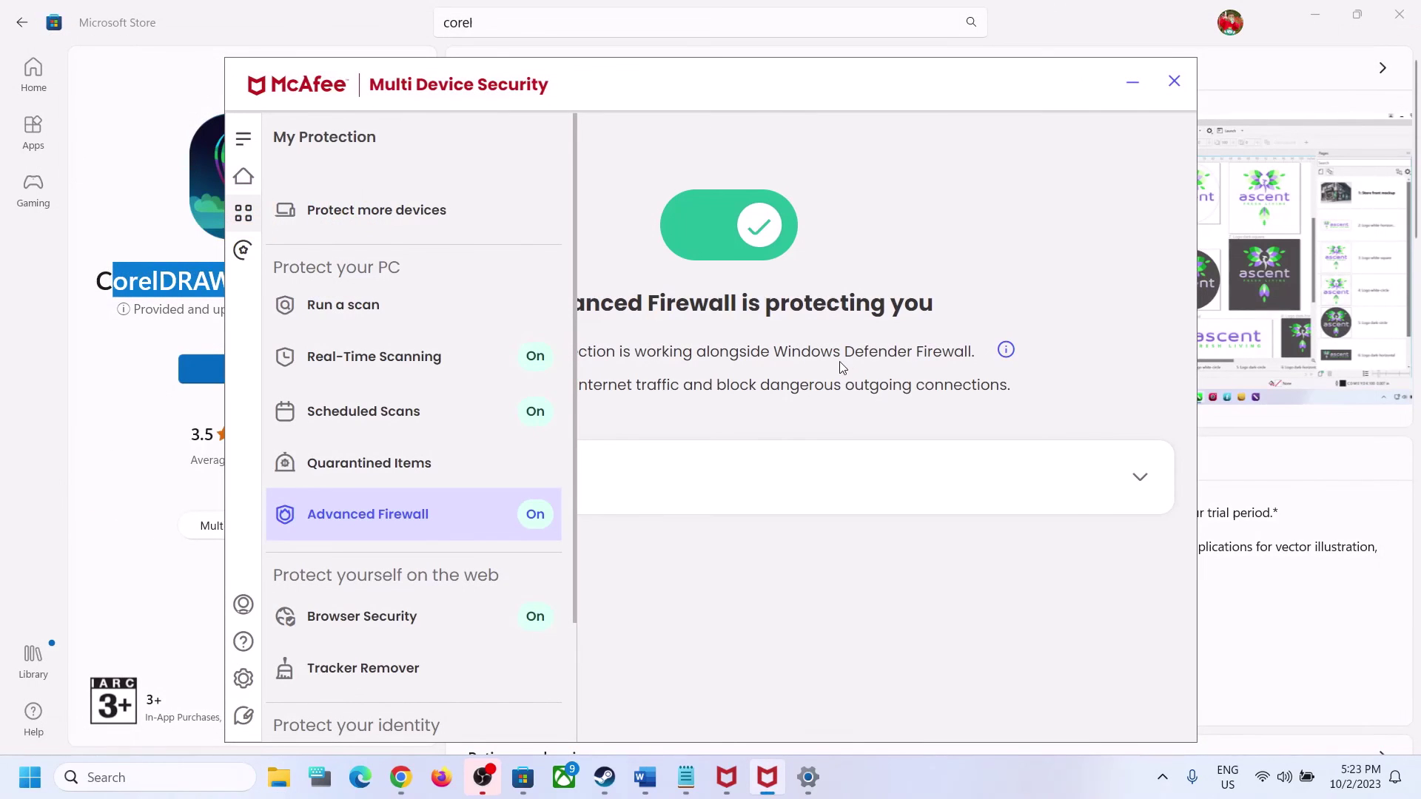
pyautogui.click(1133, 80)
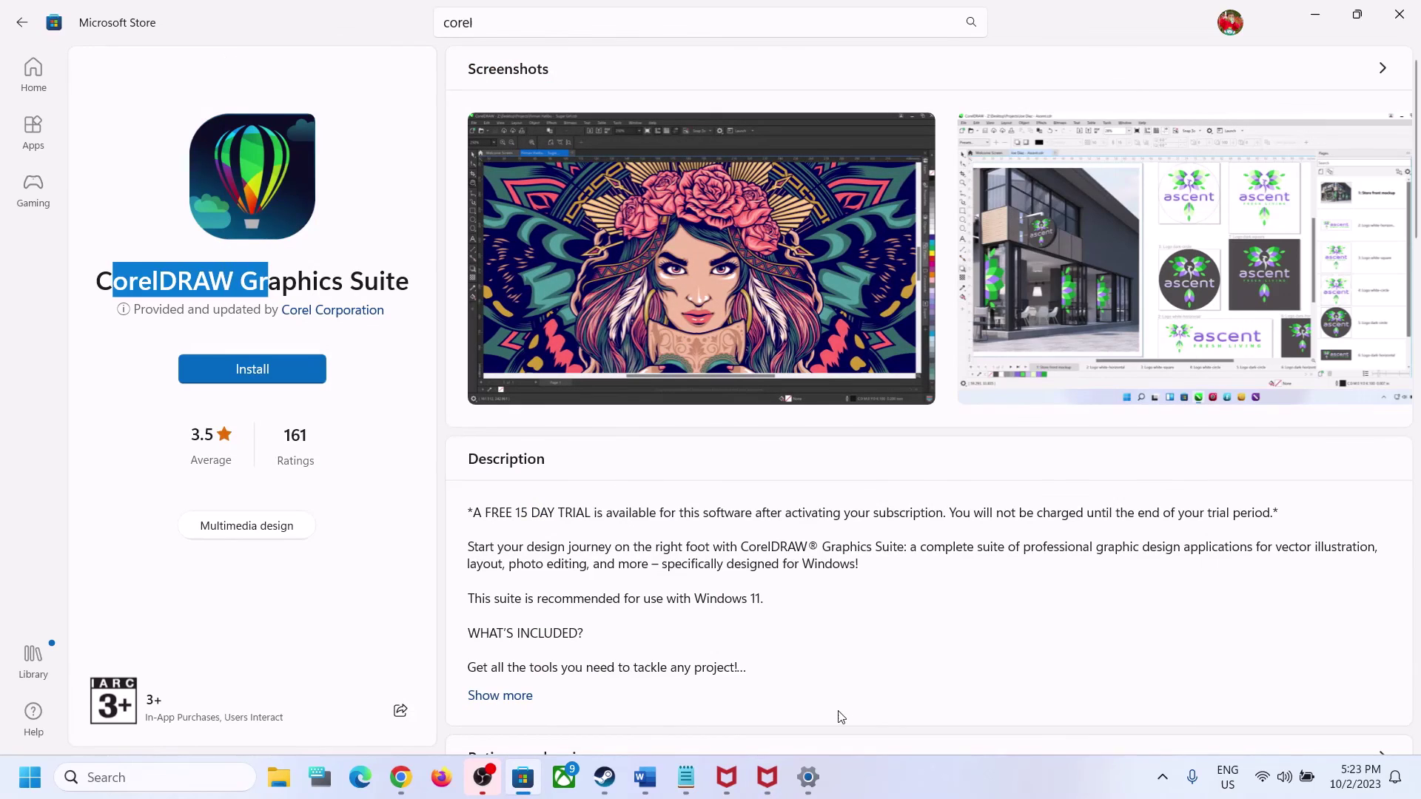
pyautogui.click(929, 766)
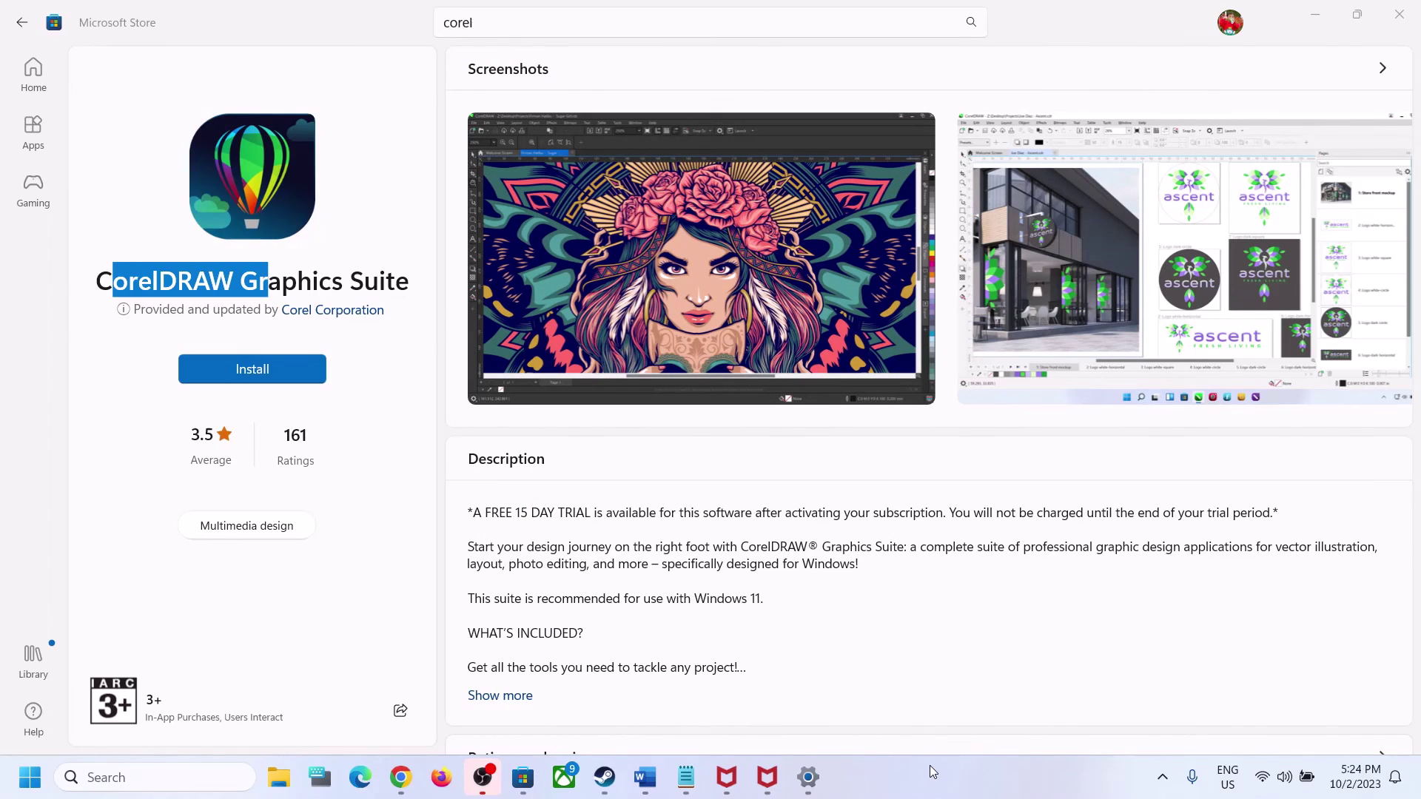